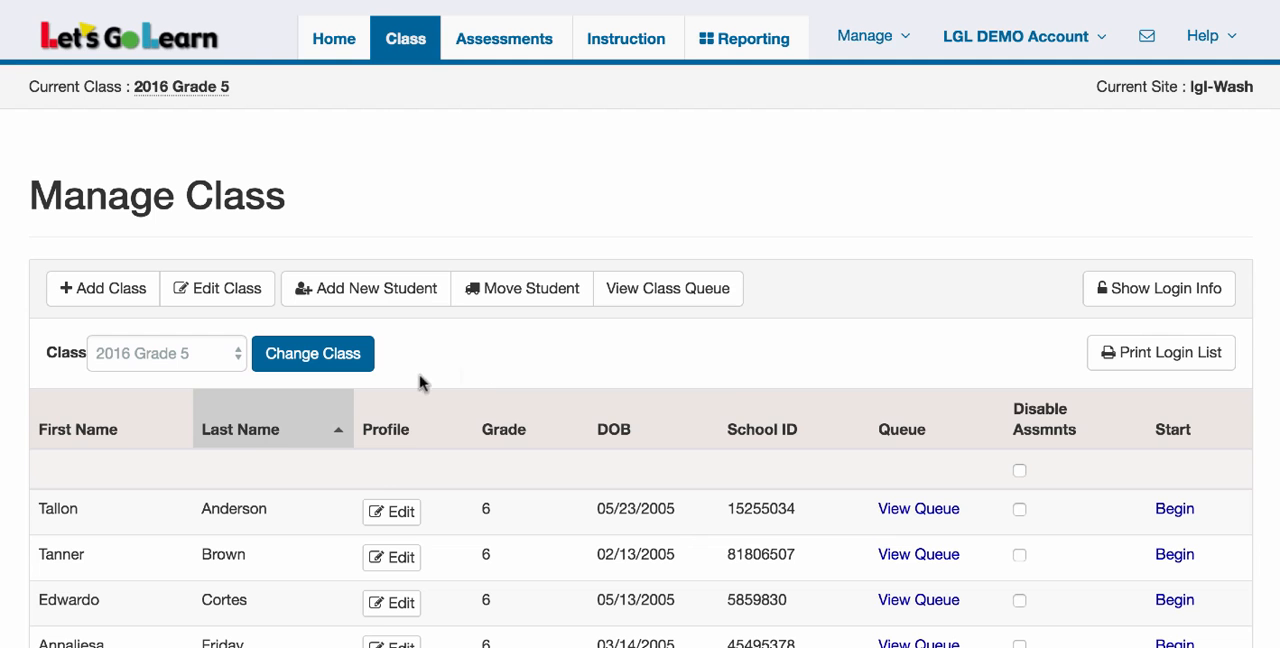
# Add a new class titled "Fall 2016" at the lgl-Wash site with no description
pyautogui.scroll(-3, 494, 514)
pyautogui.scroll(2, 494, 514)
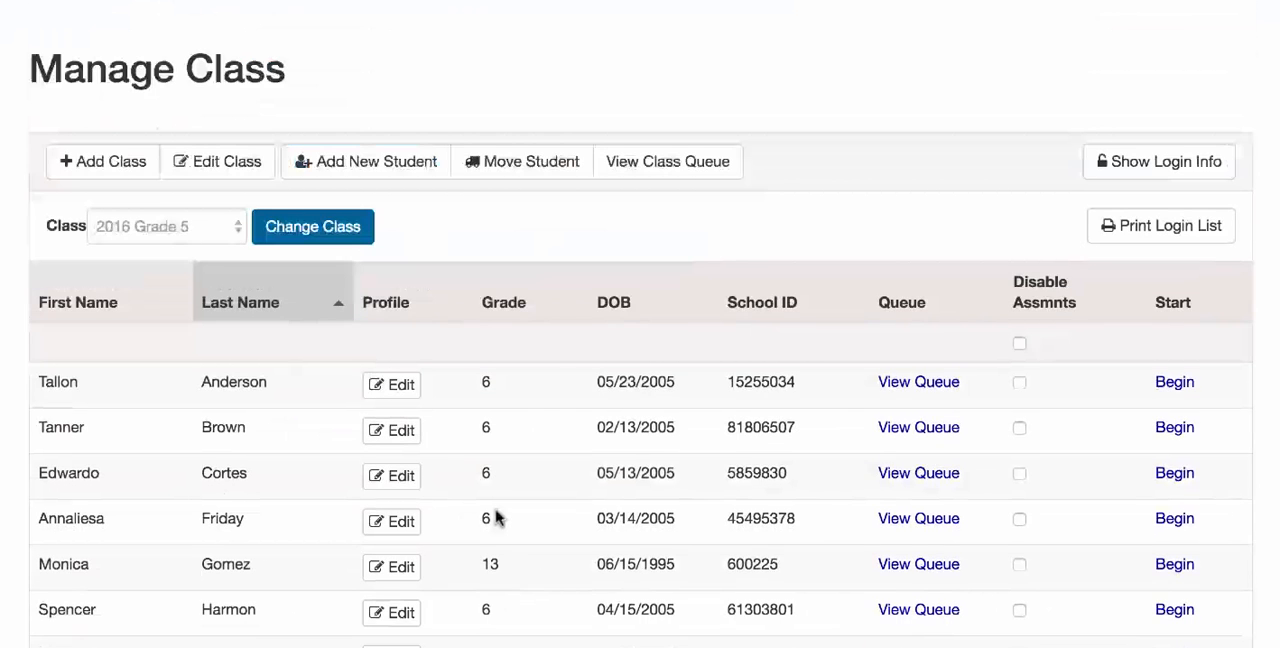
pyautogui.scroll(1, 494, 514)
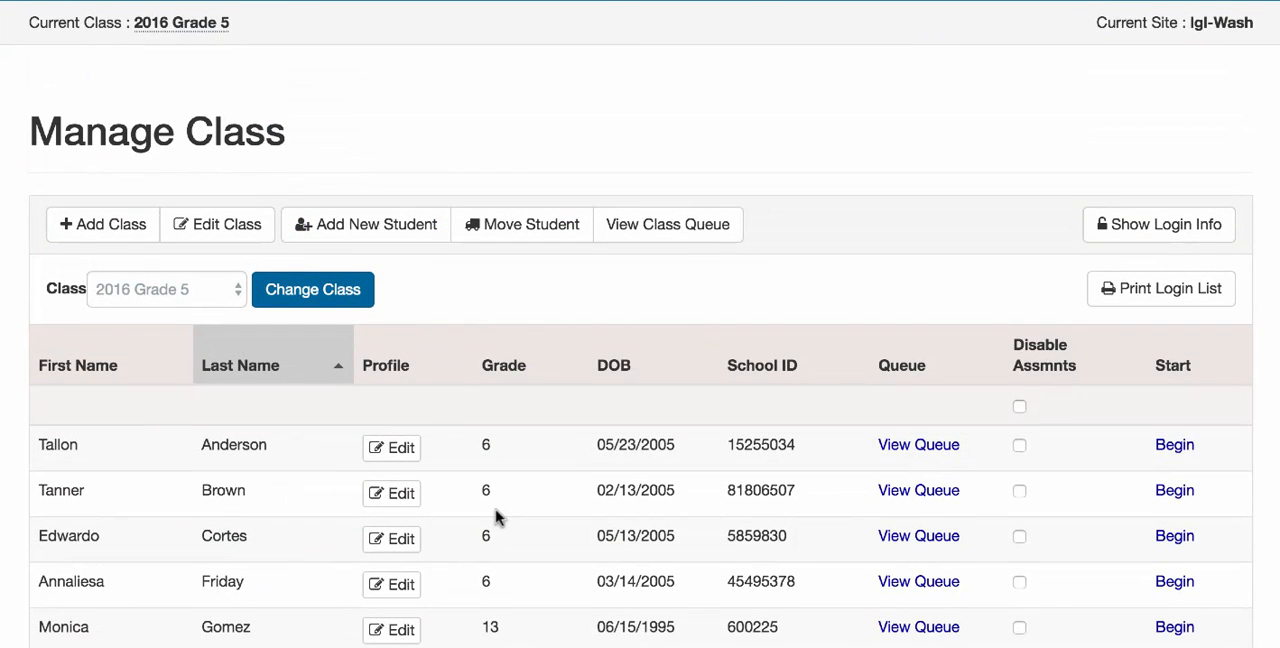
pyautogui.scroll(1, 497, 516)
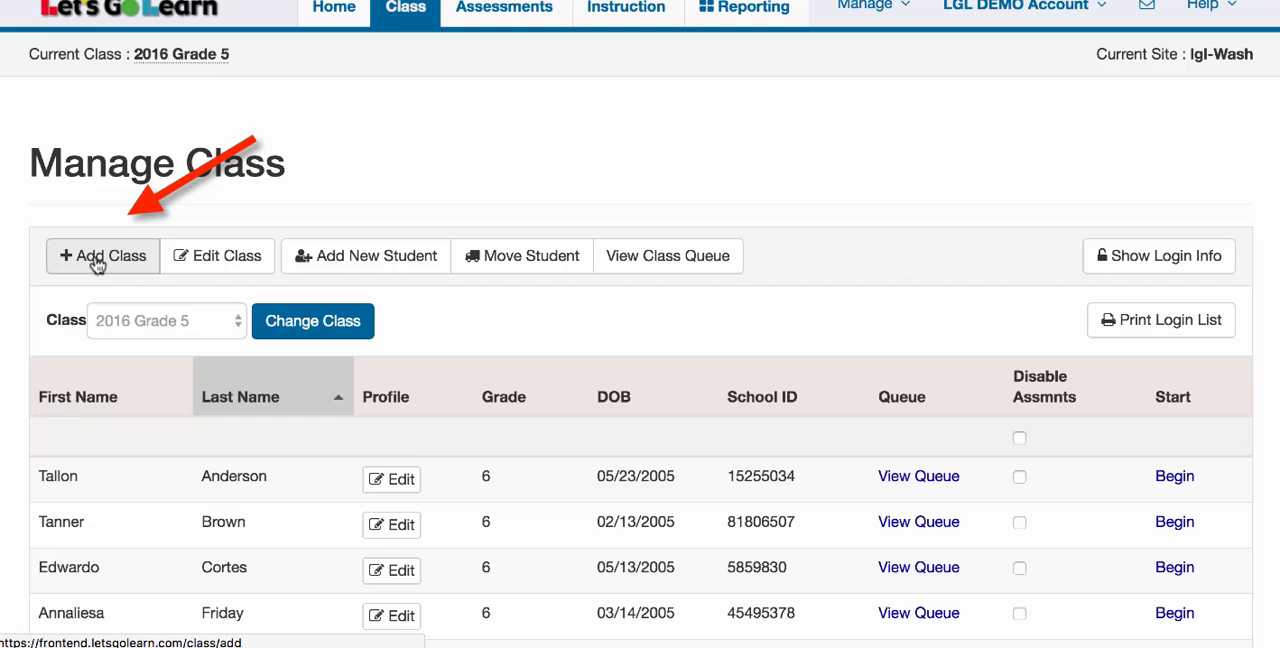
pyautogui.click(97, 262)
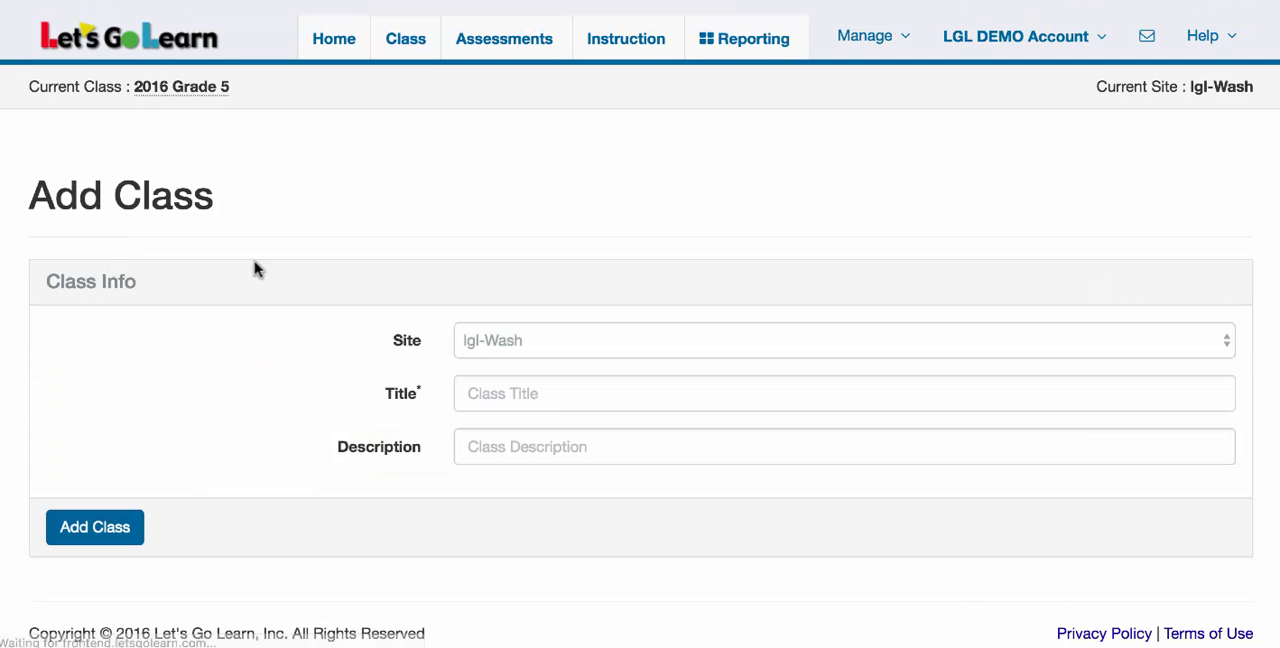
pyautogui.click(475, 390)
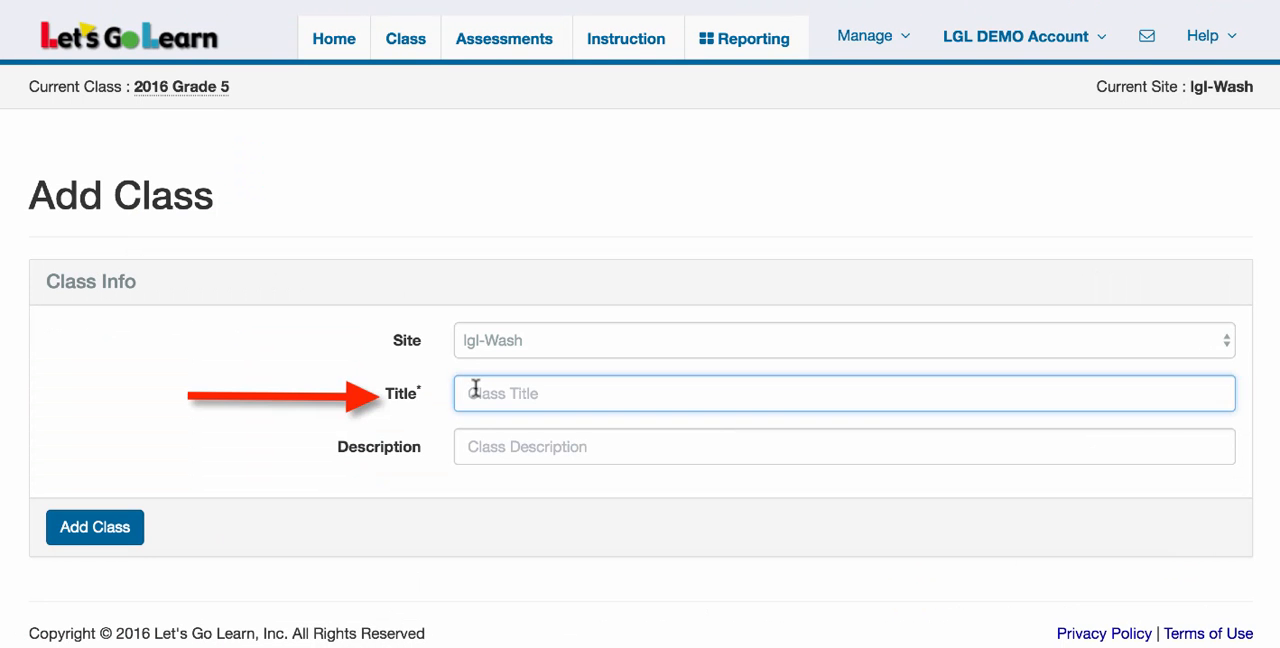
pyautogui.write('Fall 2016')
pyautogui.click(77, 533)
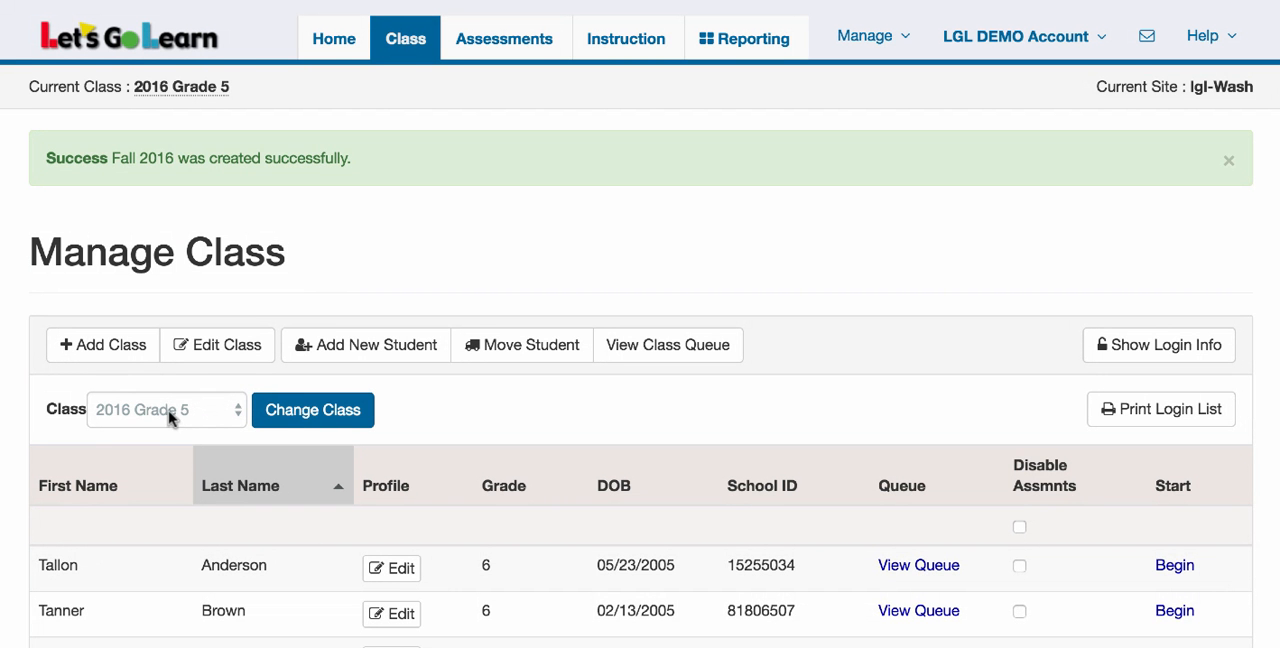
# Switch the current class to 2016 Grade 7, look at its edit form and deactivation option, and cancel without changes
pyautogui.click(184, 413)
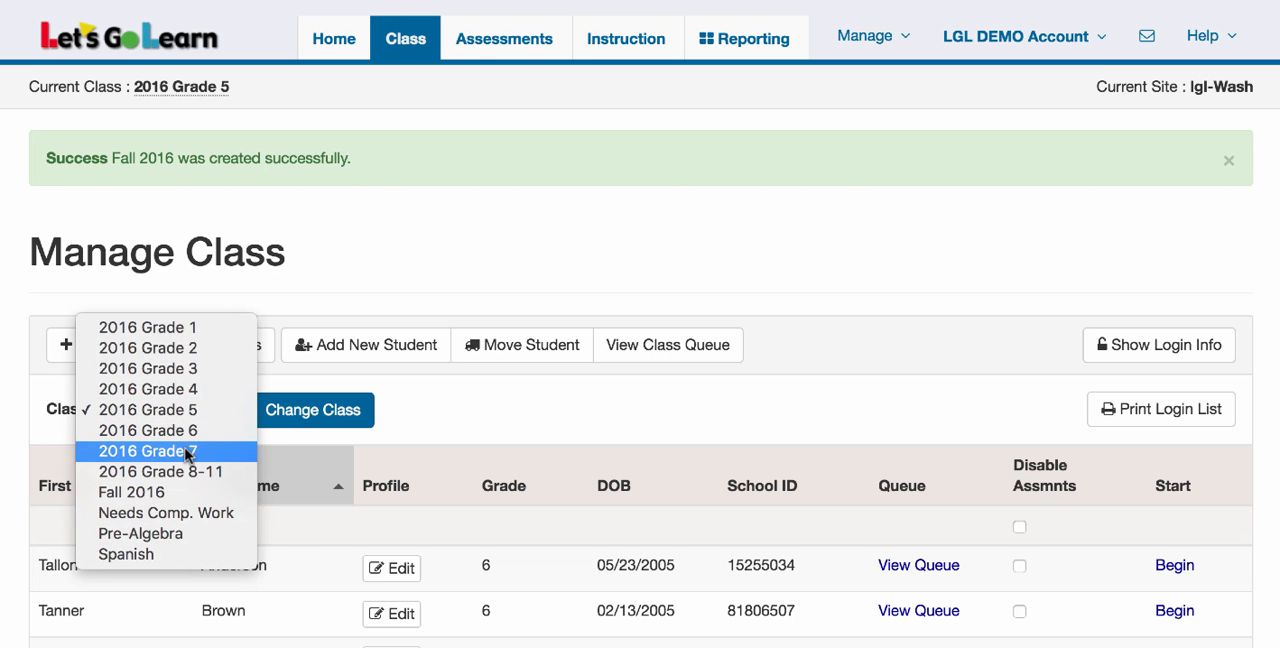
pyautogui.click(186, 453)
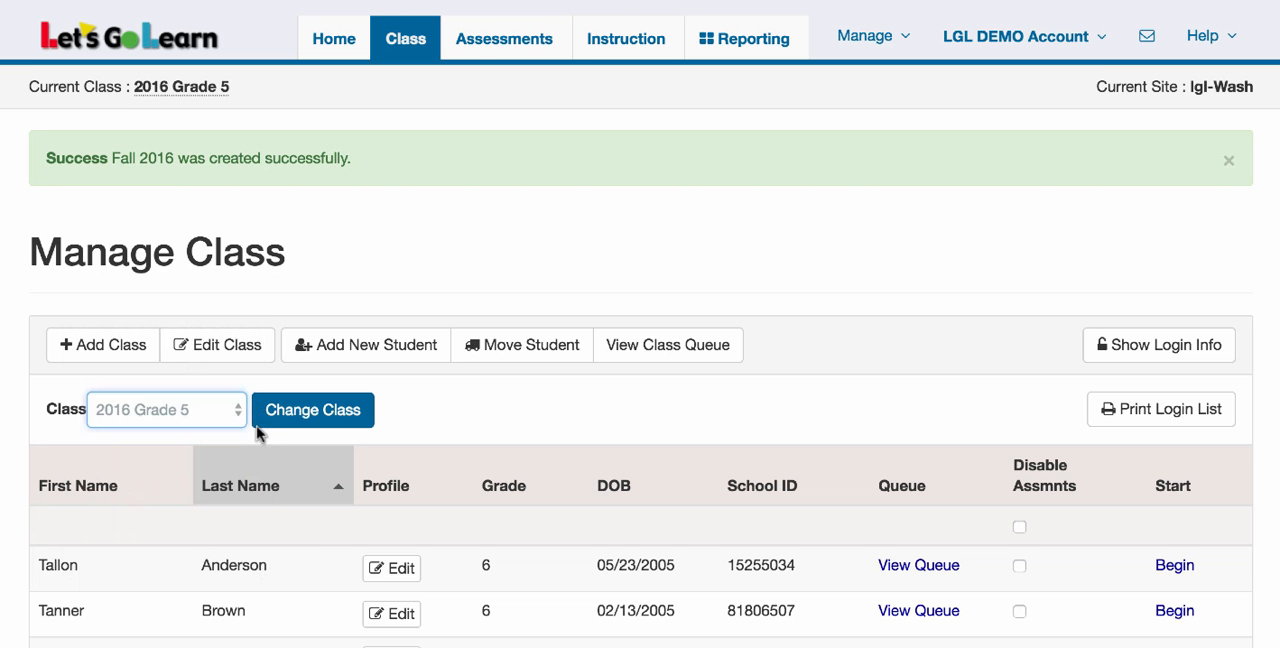
pyautogui.click(318, 415)
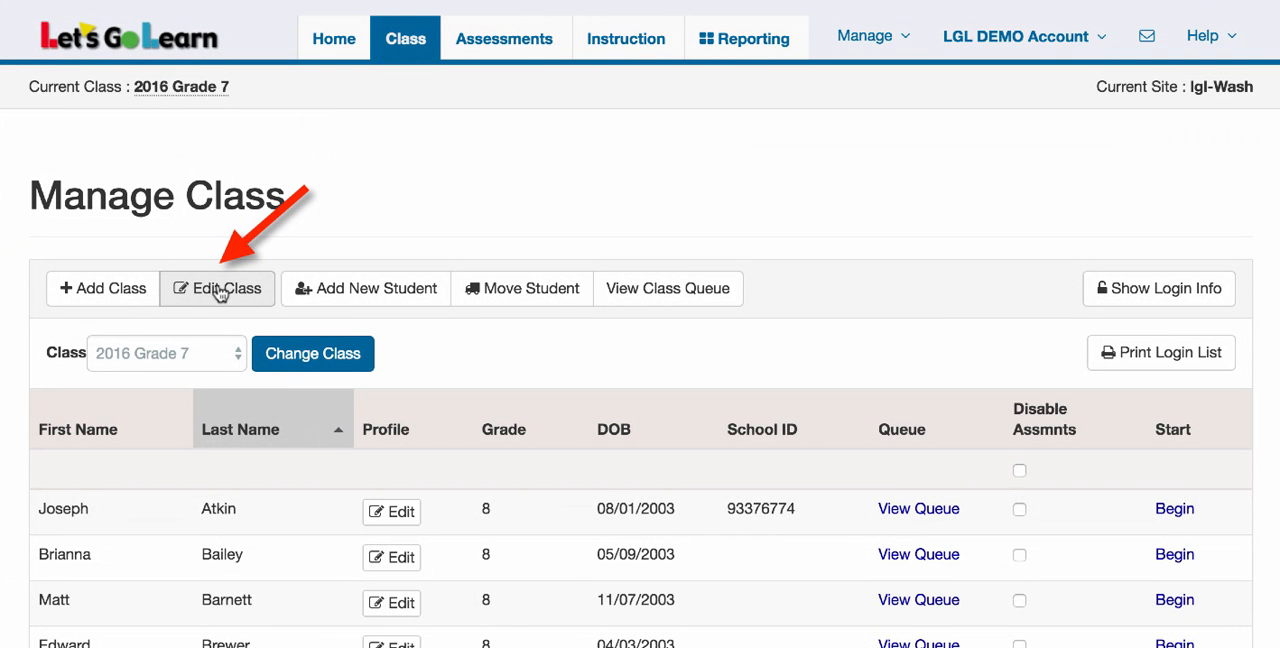
pyautogui.click(219, 293)
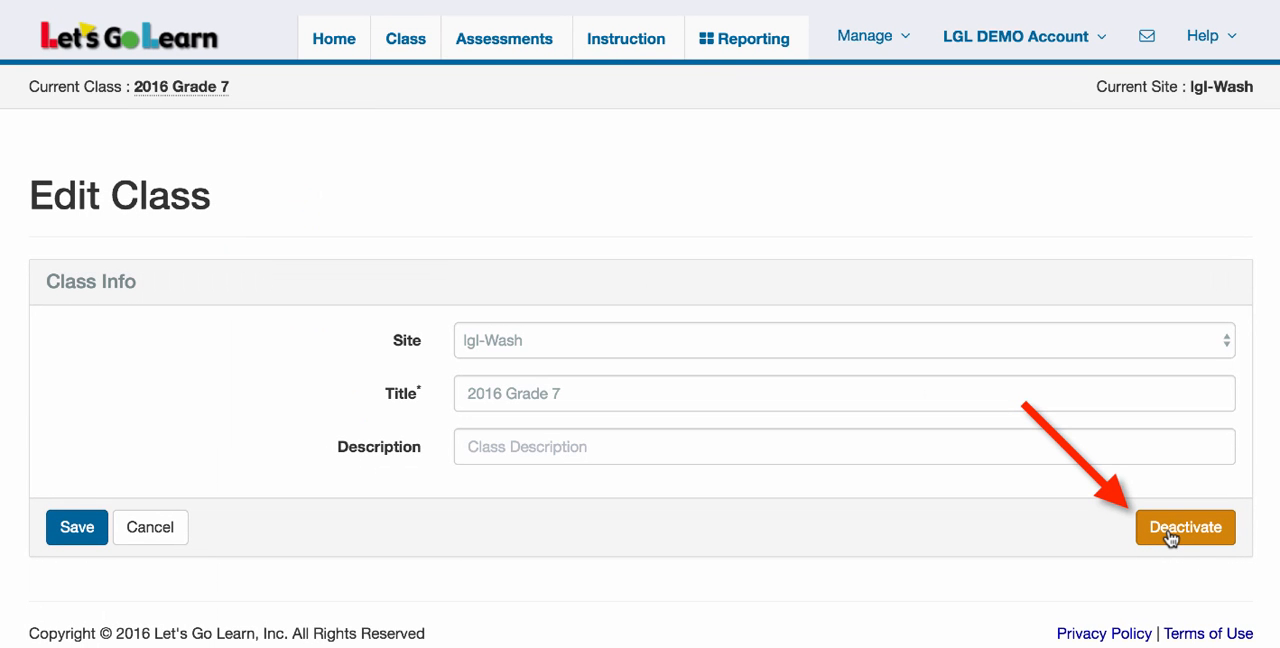
pyautogui.click(151, 528)
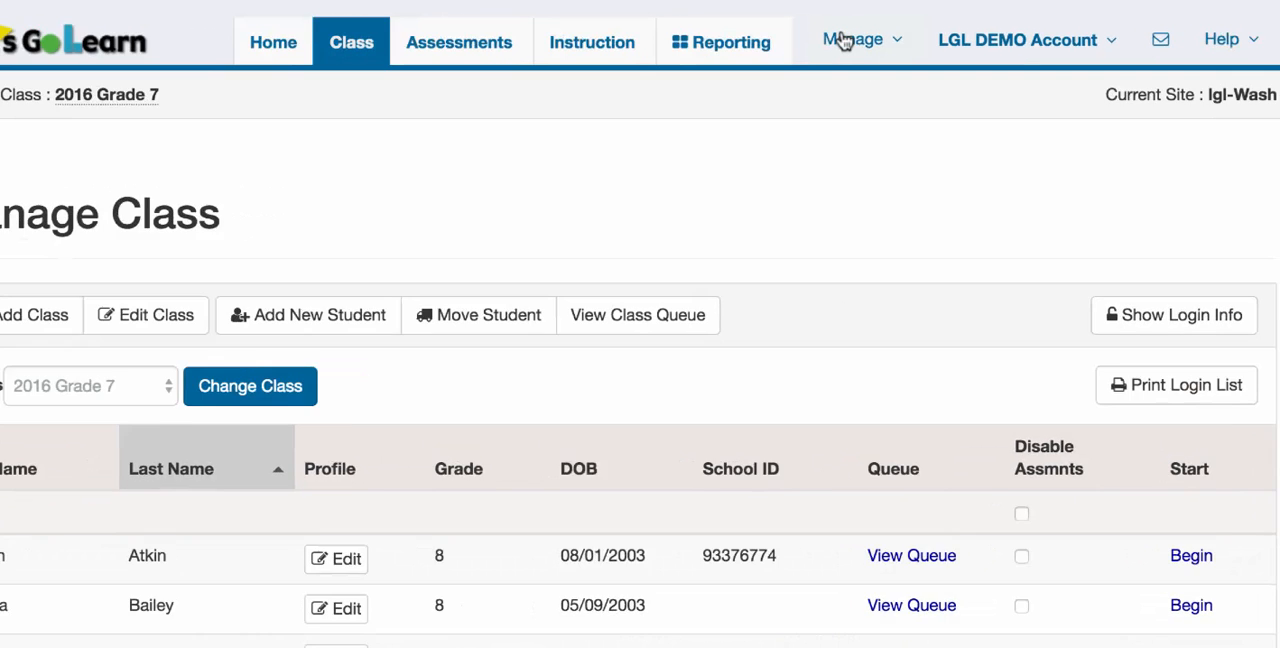
# View the list of all active classes and return to the class management page
pyautogui.click(860, 37)
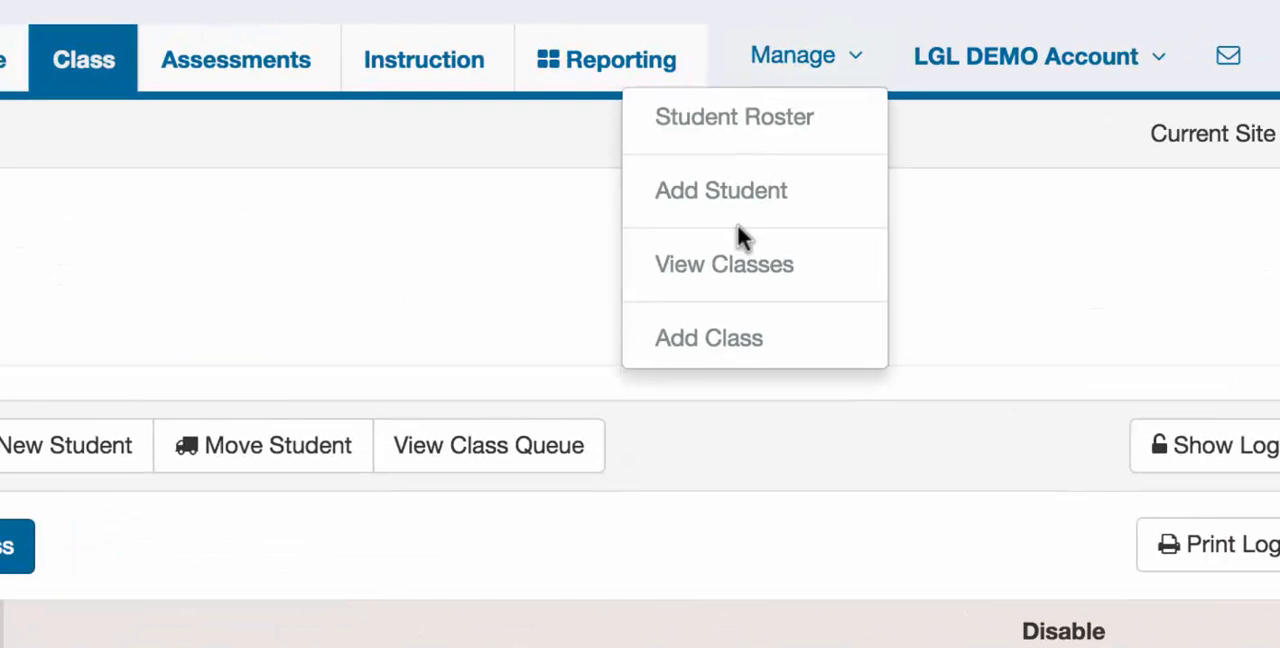
pyautogui.click(737, 268)
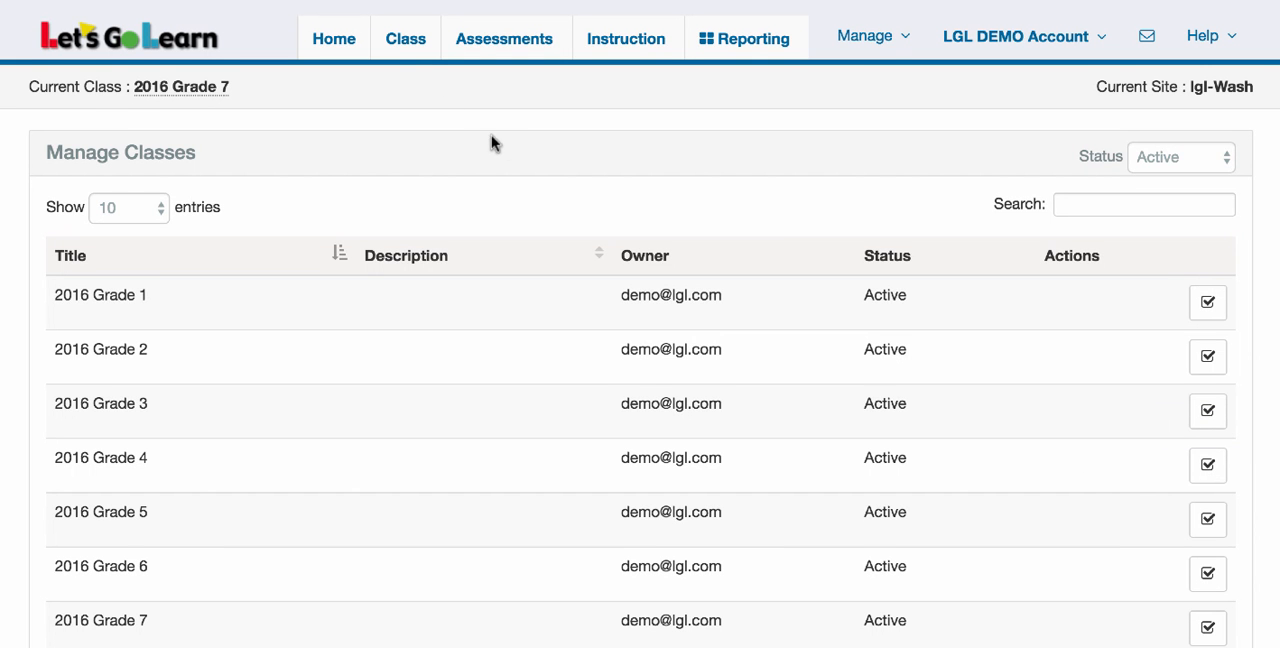
pyautogui.click(407, 50)
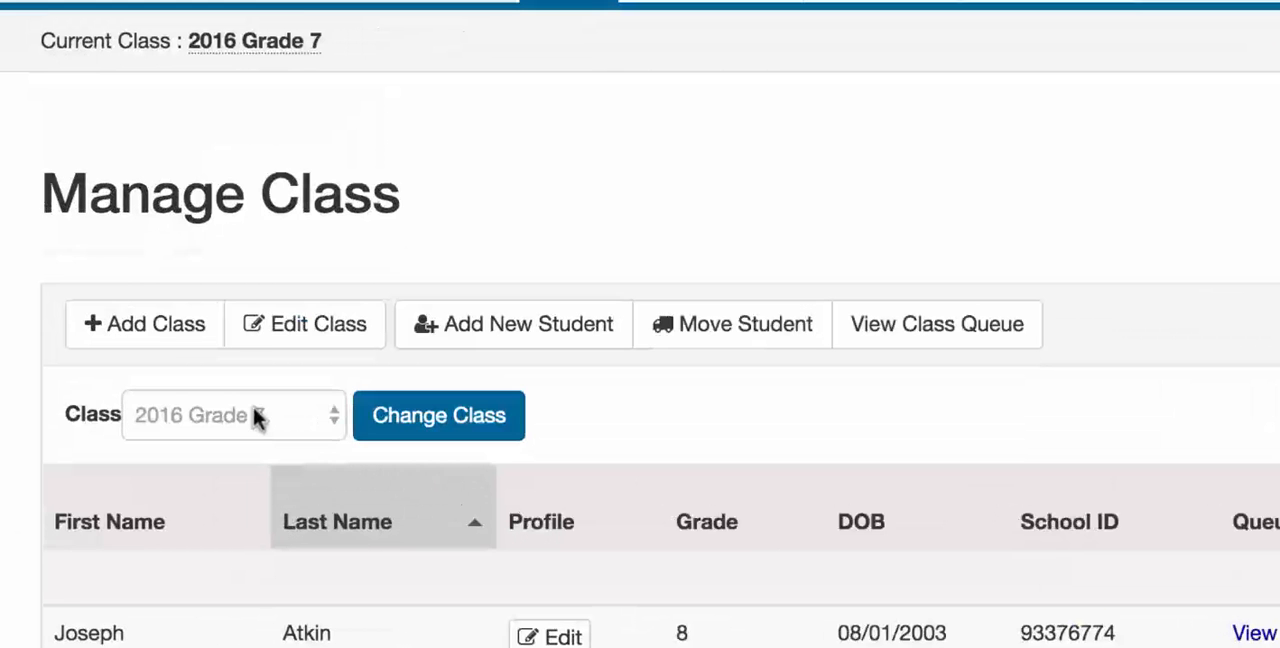
# Switch the current class to Fall 2016
pyautogui.click(255, 418)
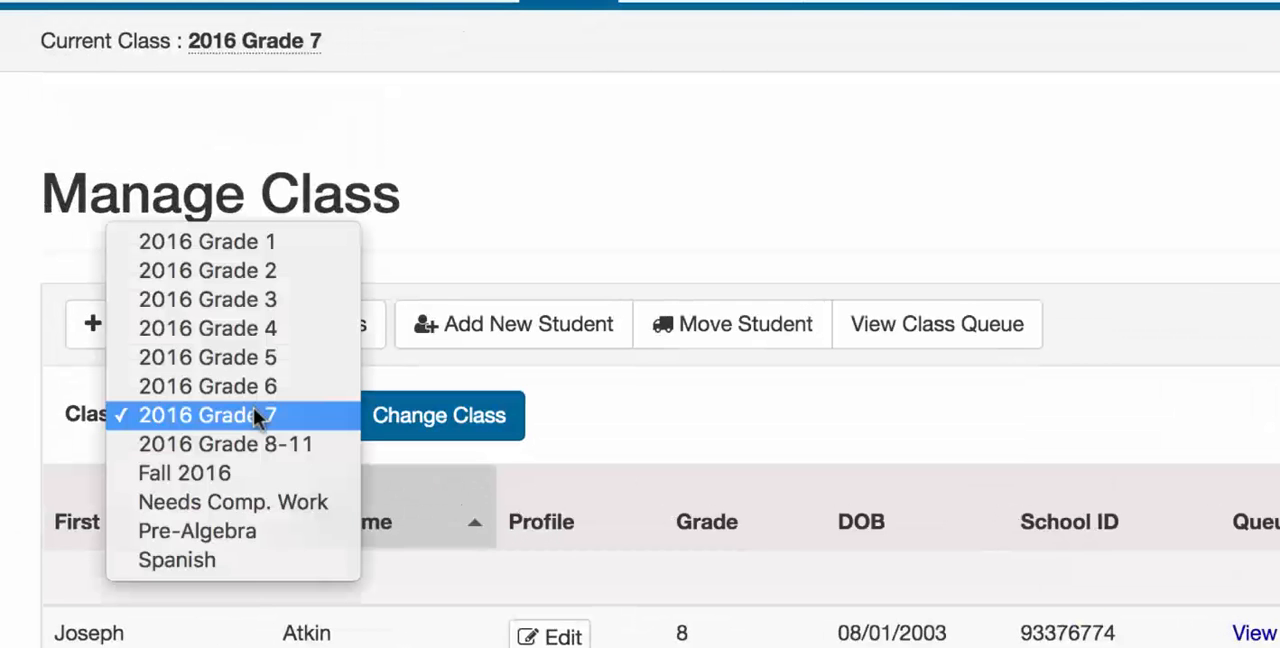
pyautogui.click(234, 473)
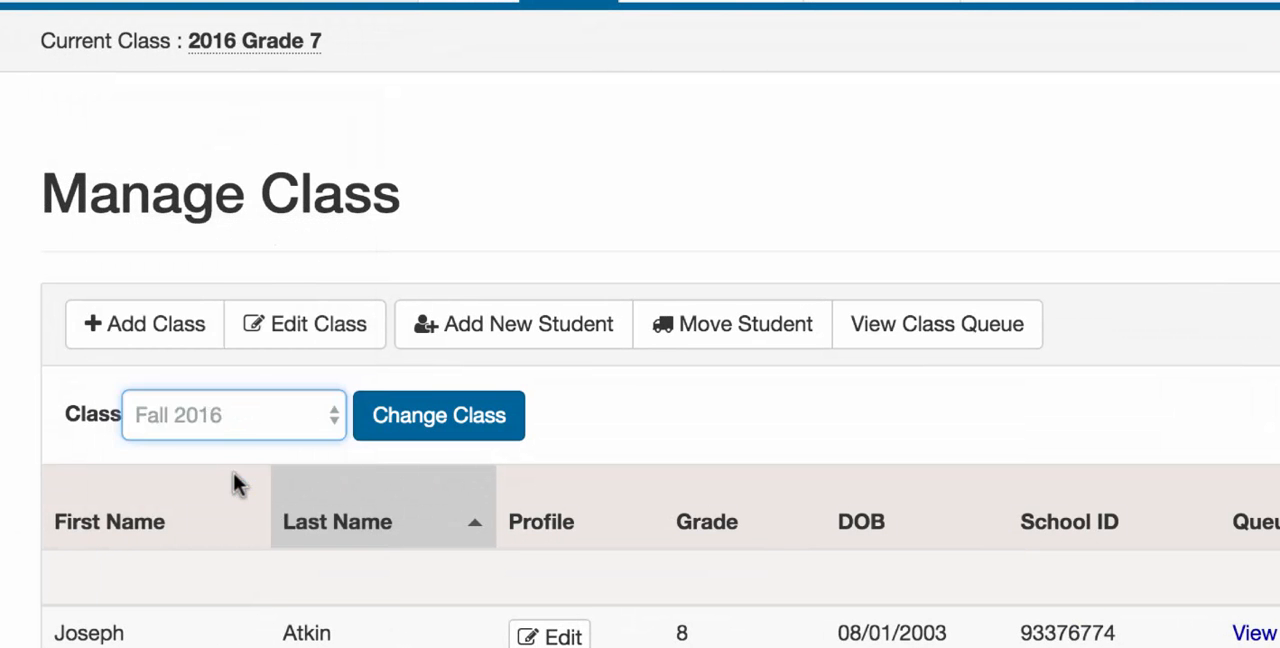
pyautogui.click(408, 428)
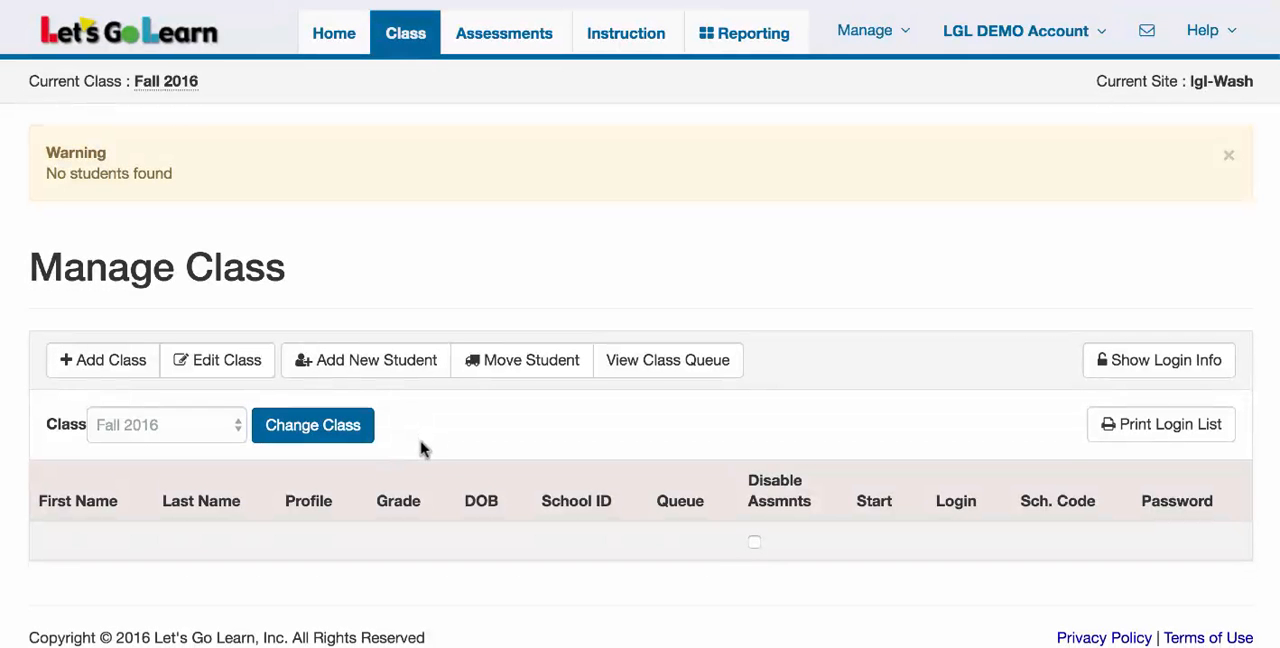
pyautogui.scroll(-1, 421, 449)
pyautogui.scroll(1, 421, 449)
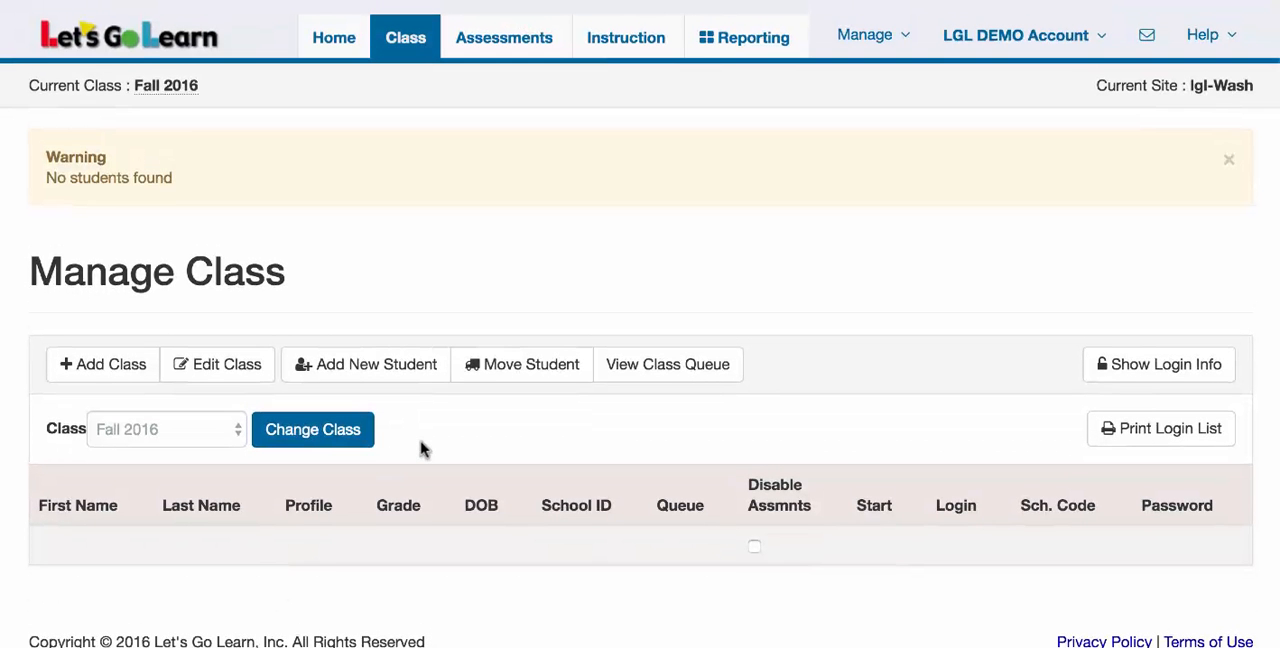
# Find the existing student by first name, pick the first lgl-Wash match, and move that student to the Fall 2016 class
pyautogui.click(521, 372)
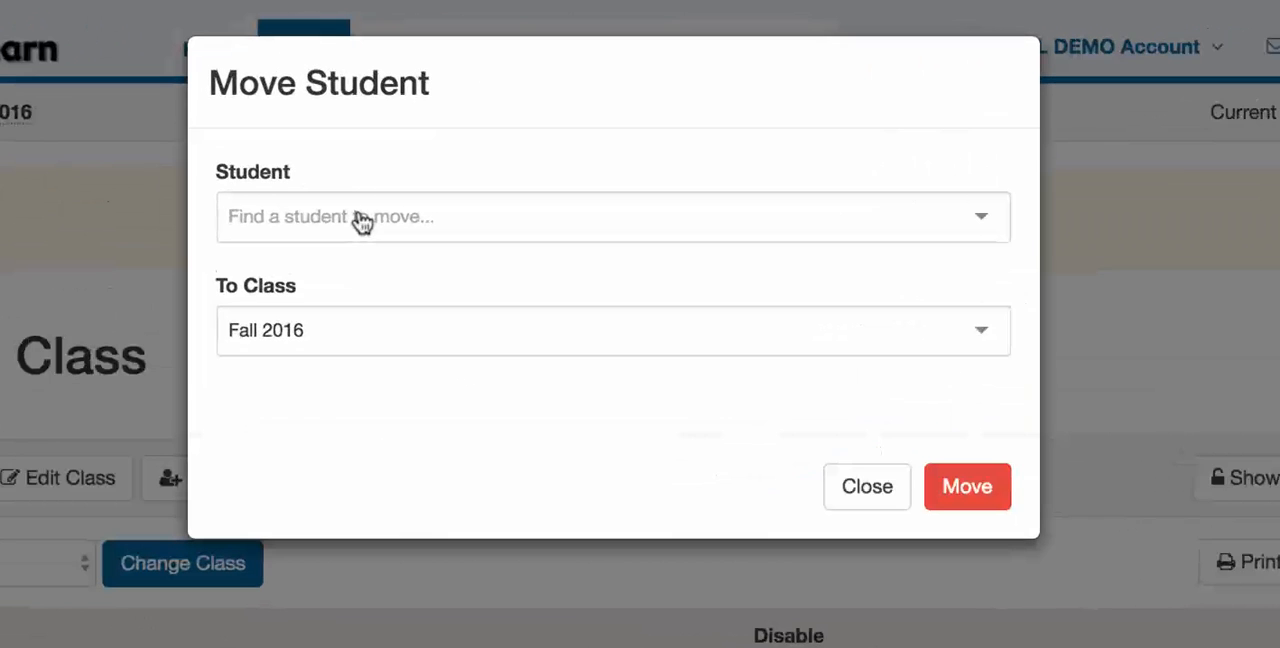
pyautogui.click(447, 162)
pyautogui.write('john')
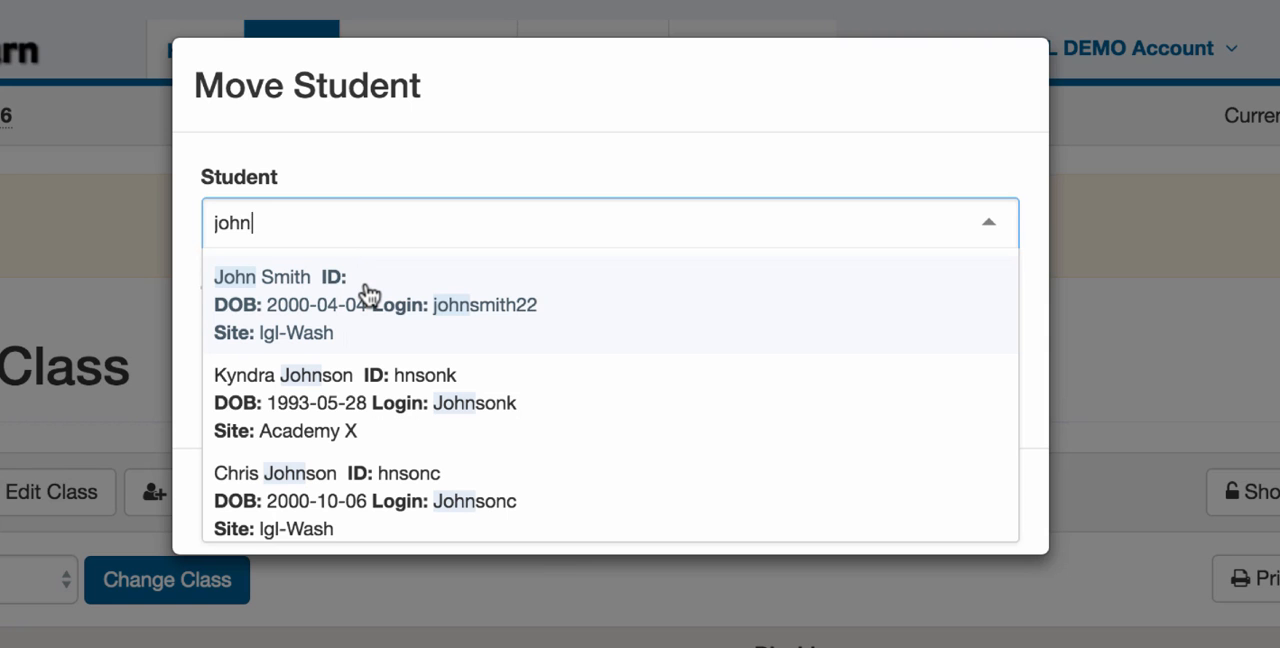
pyautogui.click(298, 312)
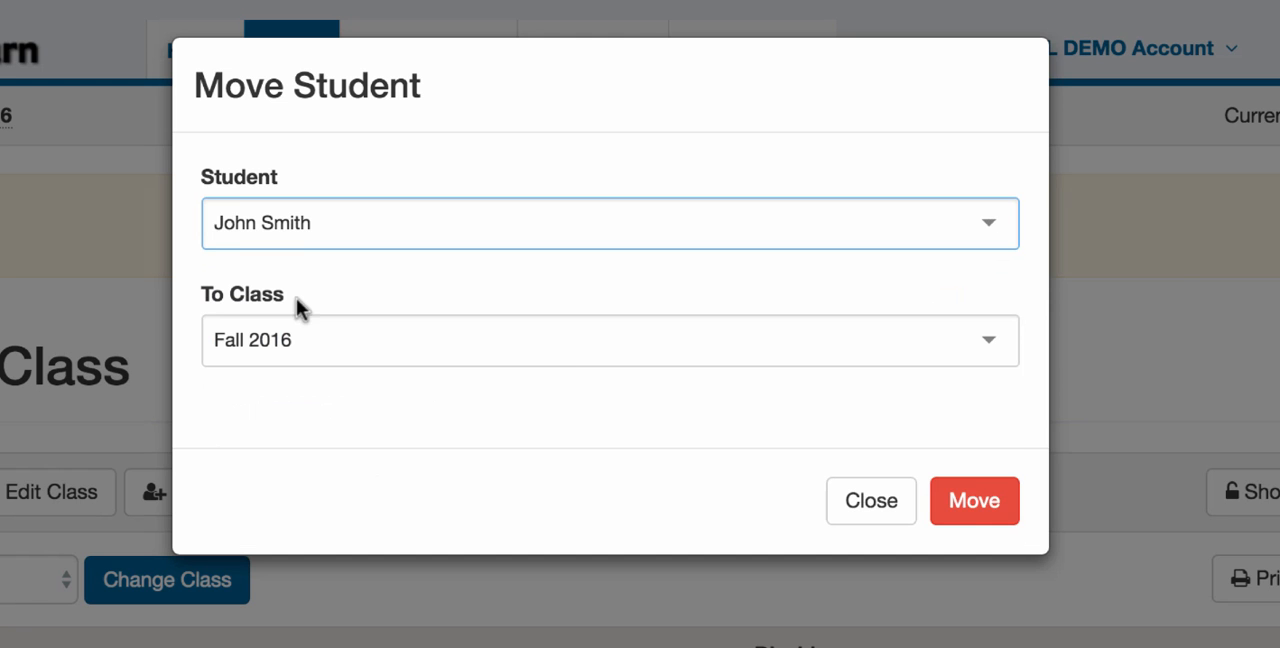
pyautogui.click(960, 503)
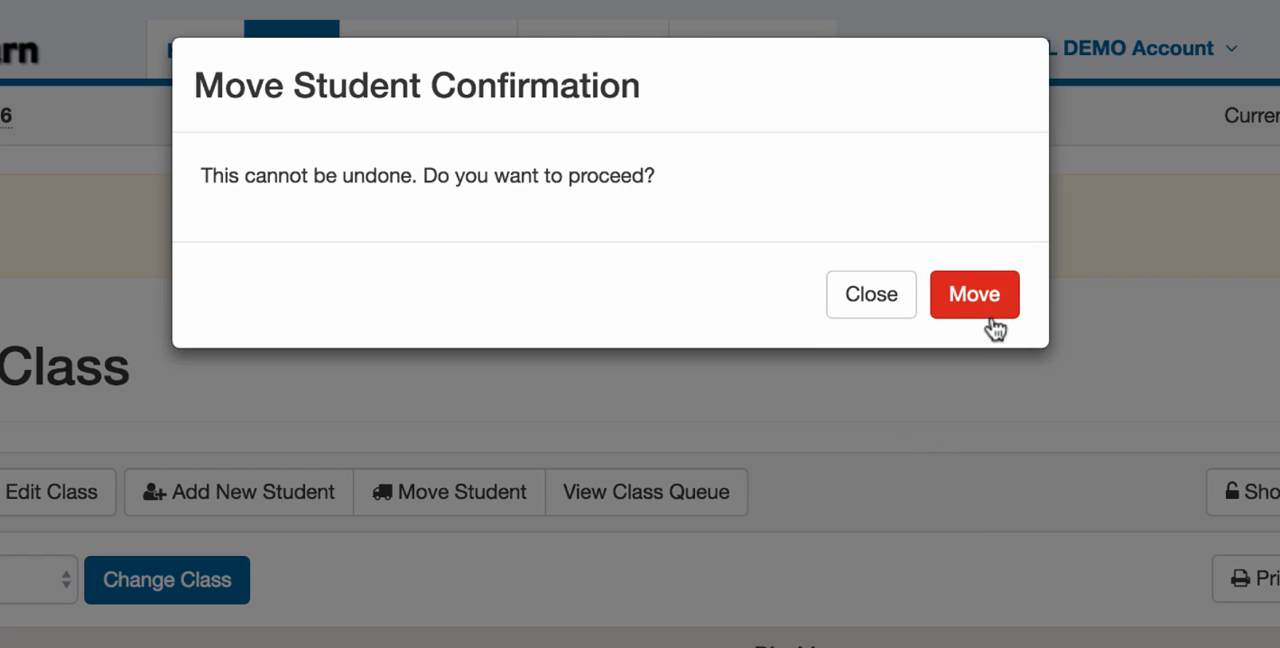
pyautogui.click(975, 295)
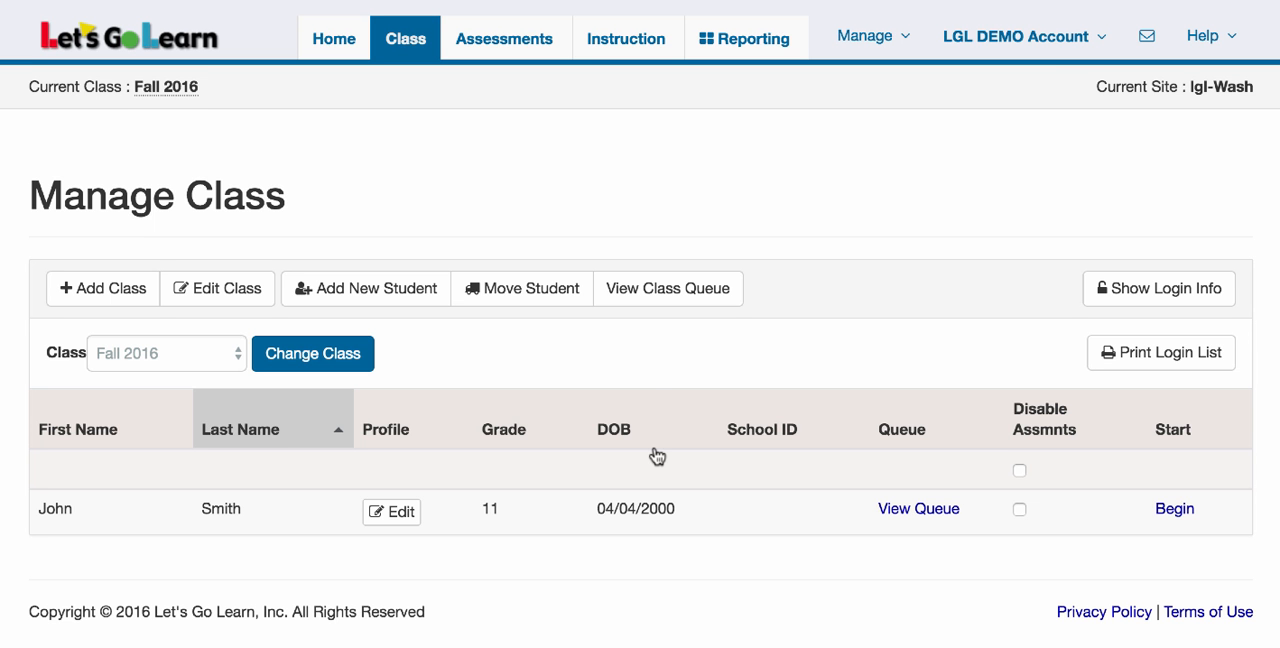
# Open the form for adding a new student and review its personal, login and class enrollment fields
pyautogui.click(363, 290)
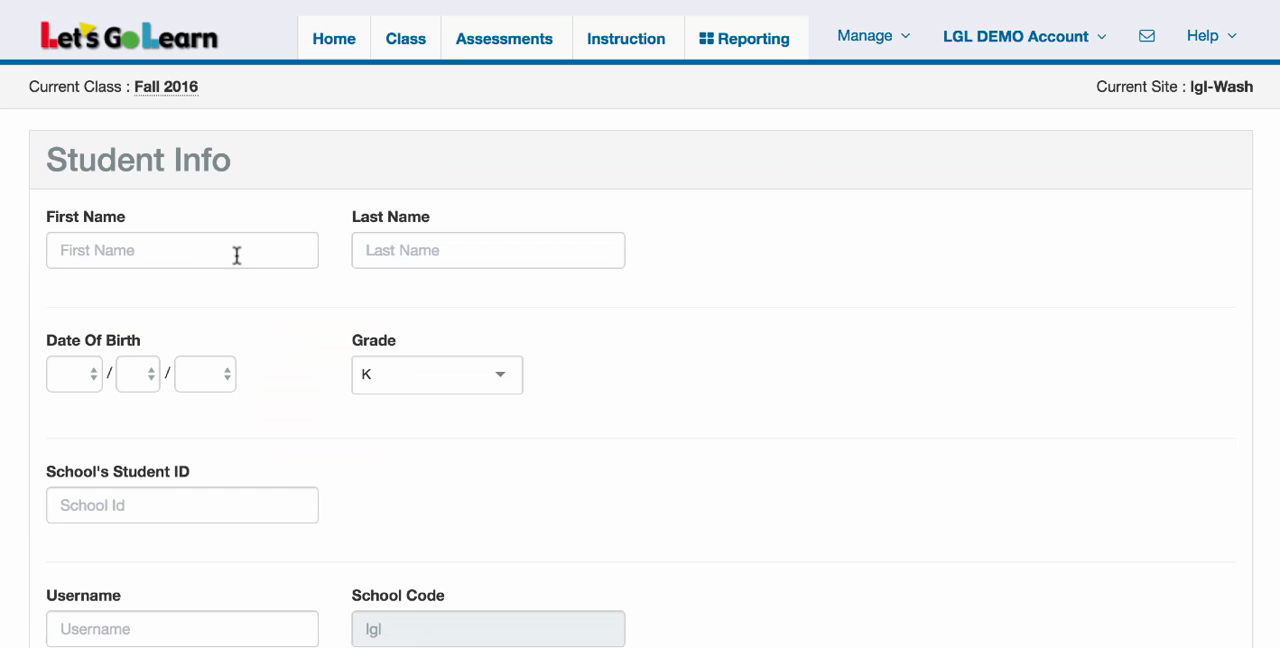
pyautogui.click(196, 252)
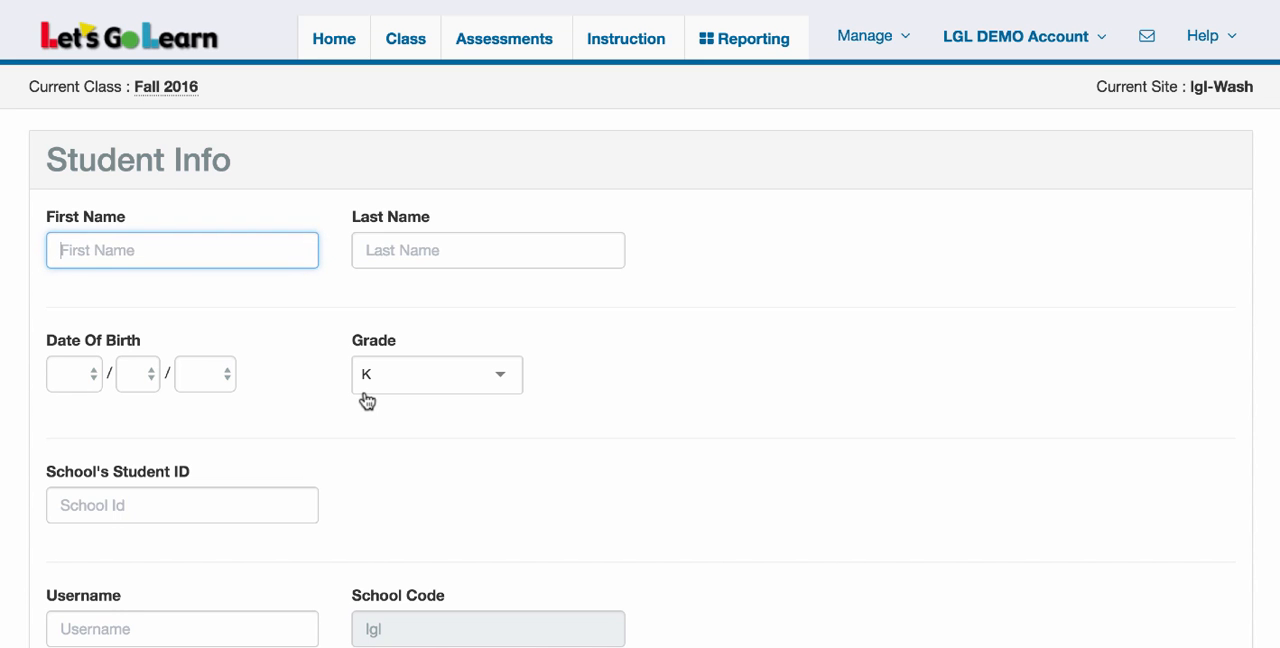
pyautogui.scroll(-5, 366, 401)
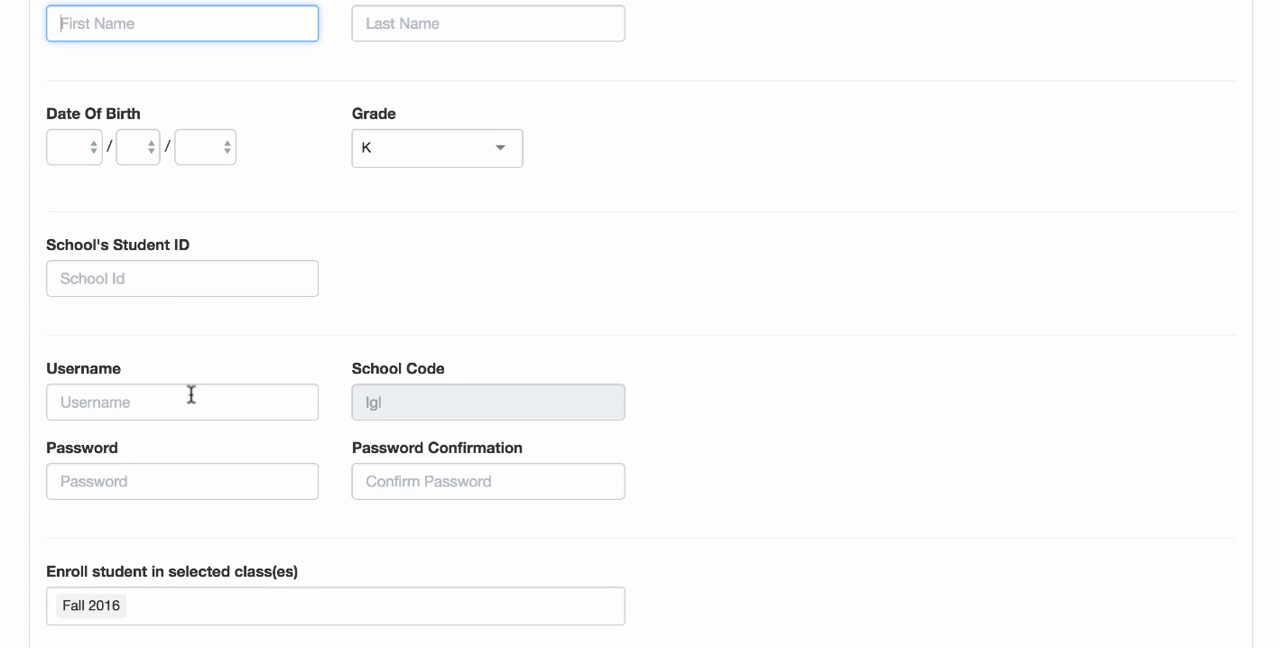
pyautogui.scroll(-3, 191, 394)
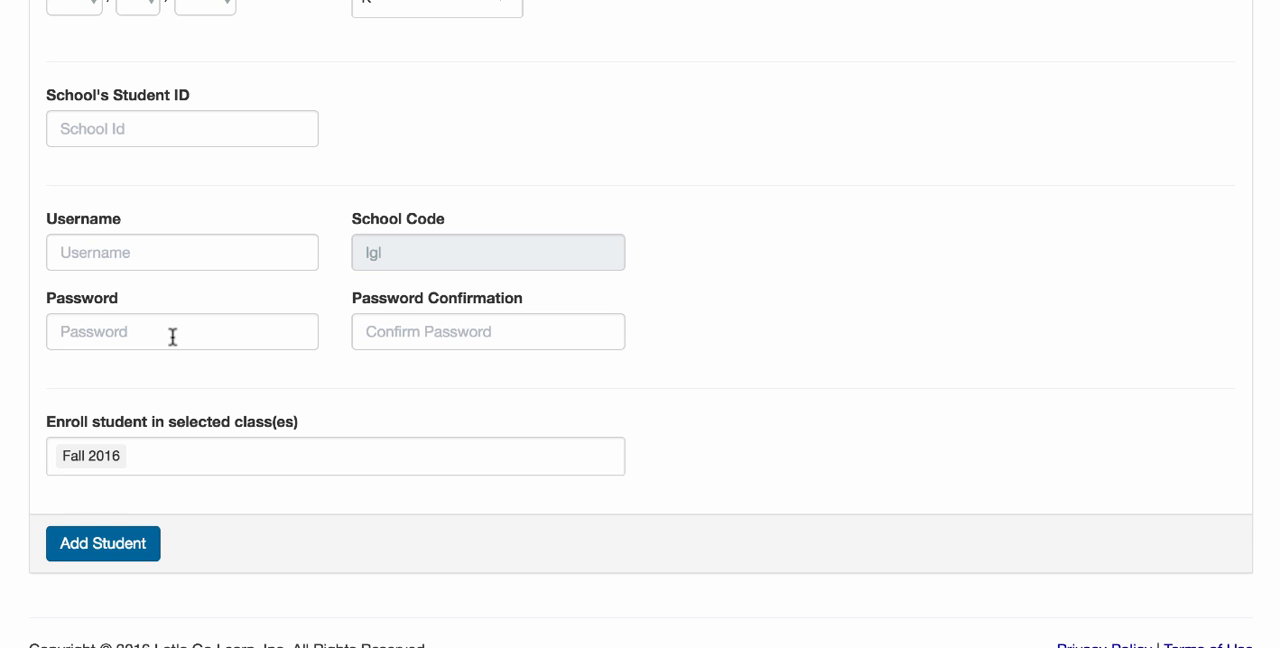
pyautogui.scroll(1, 172, 337)
pyautogui.scroll(-1, 172, 337)
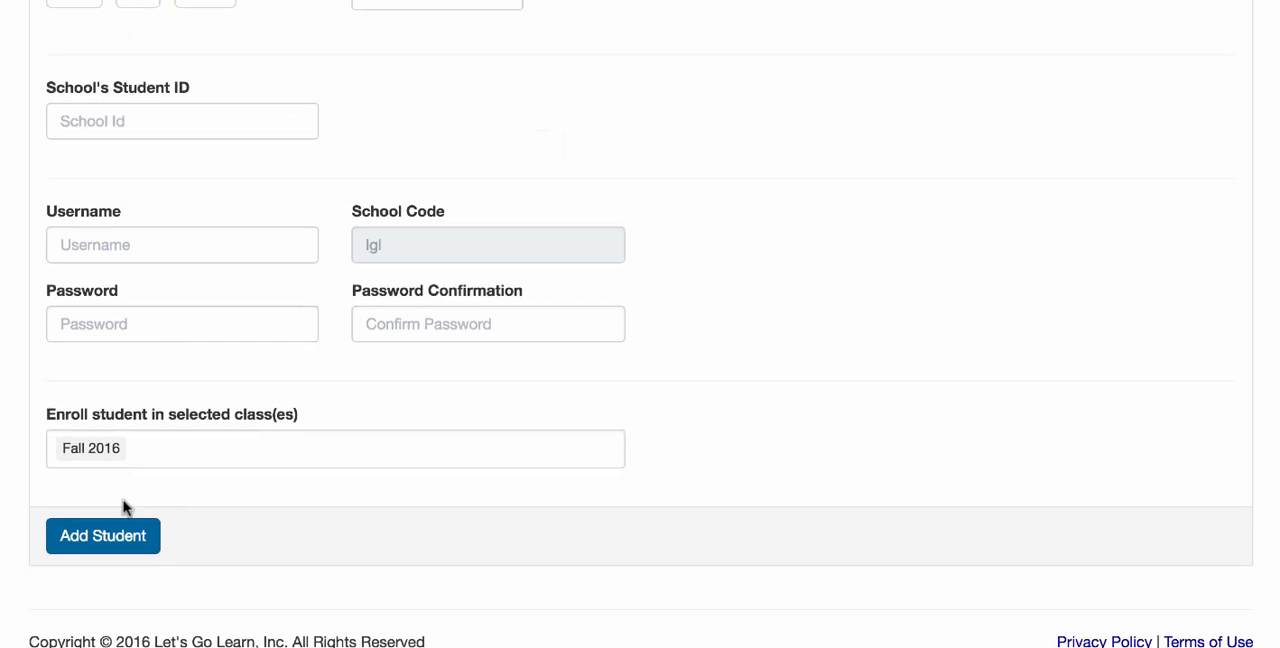
pyautogui.click(128, 536)
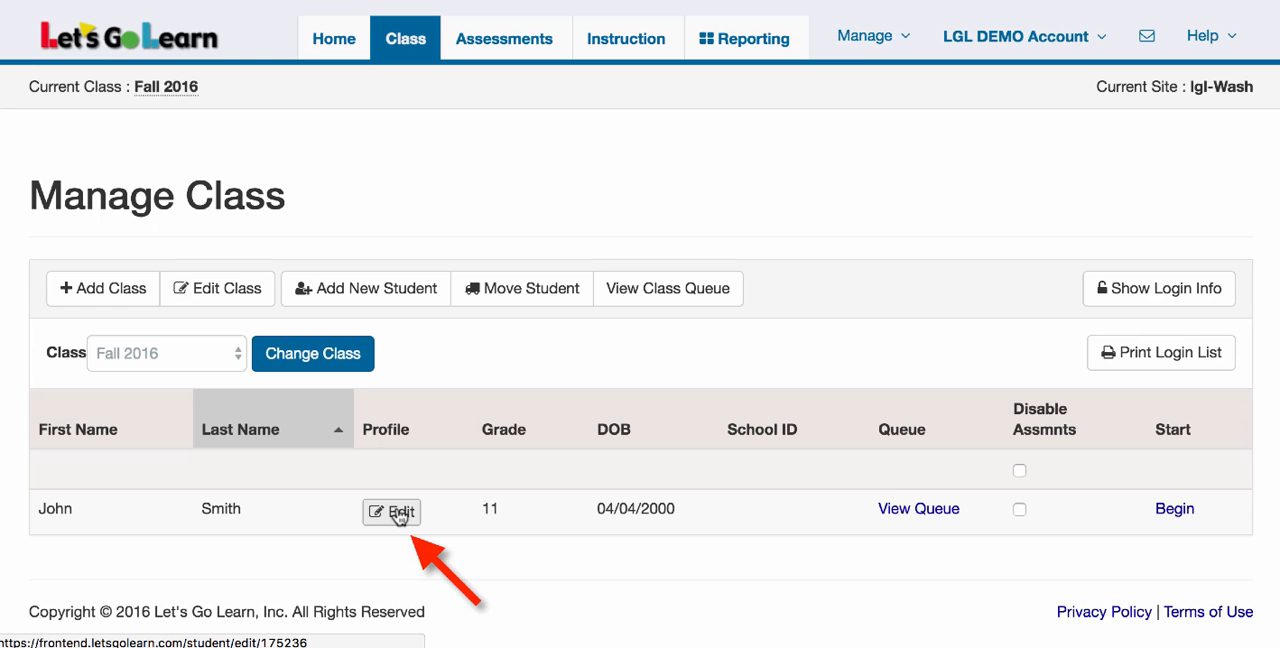
# Open the Fall 2016 student's profile for editing and examine the personal, login, enrollment, update and removal options
pyautogui.click(400, 512)
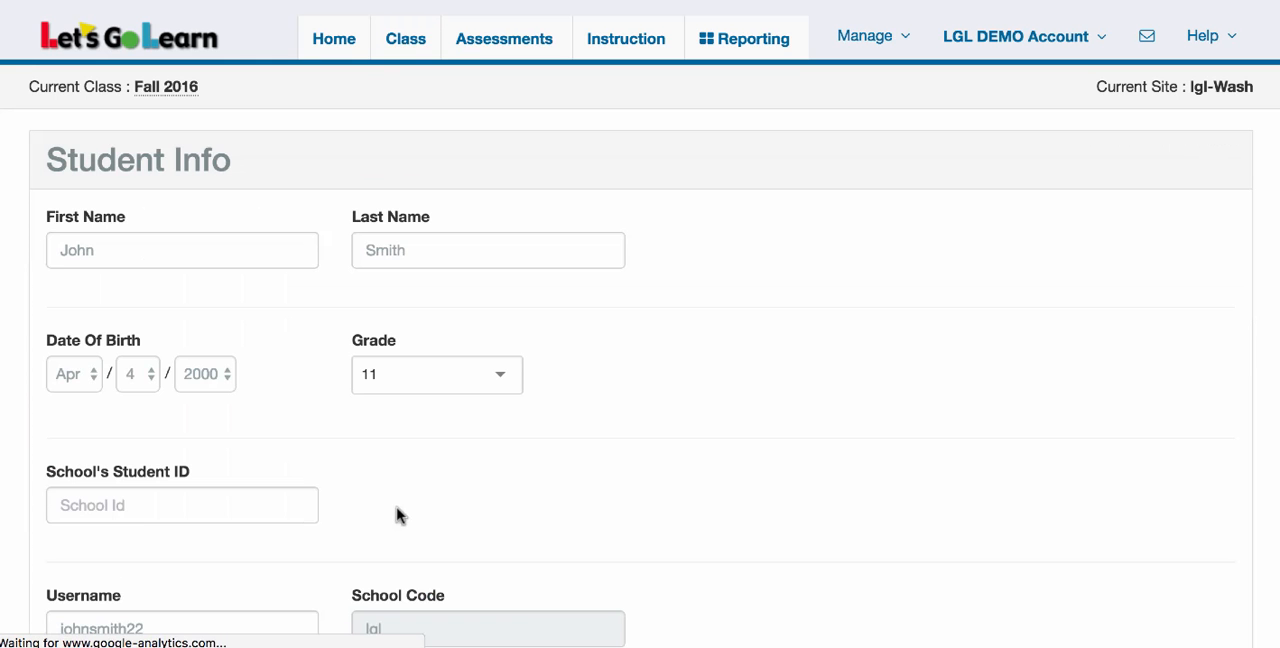
pyautogui.scroll(-2, 395, 510)
pyautogui.scroll(-1, 392, 502)
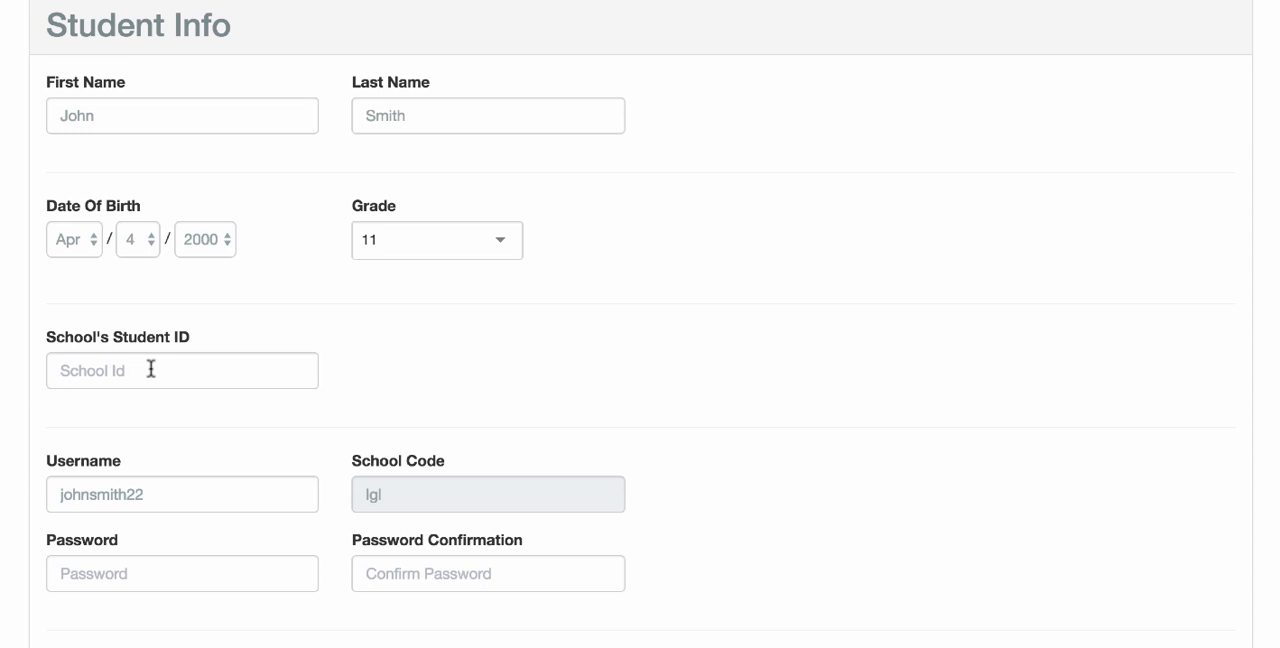
pyautogui.scroll(-1, 234, 457)
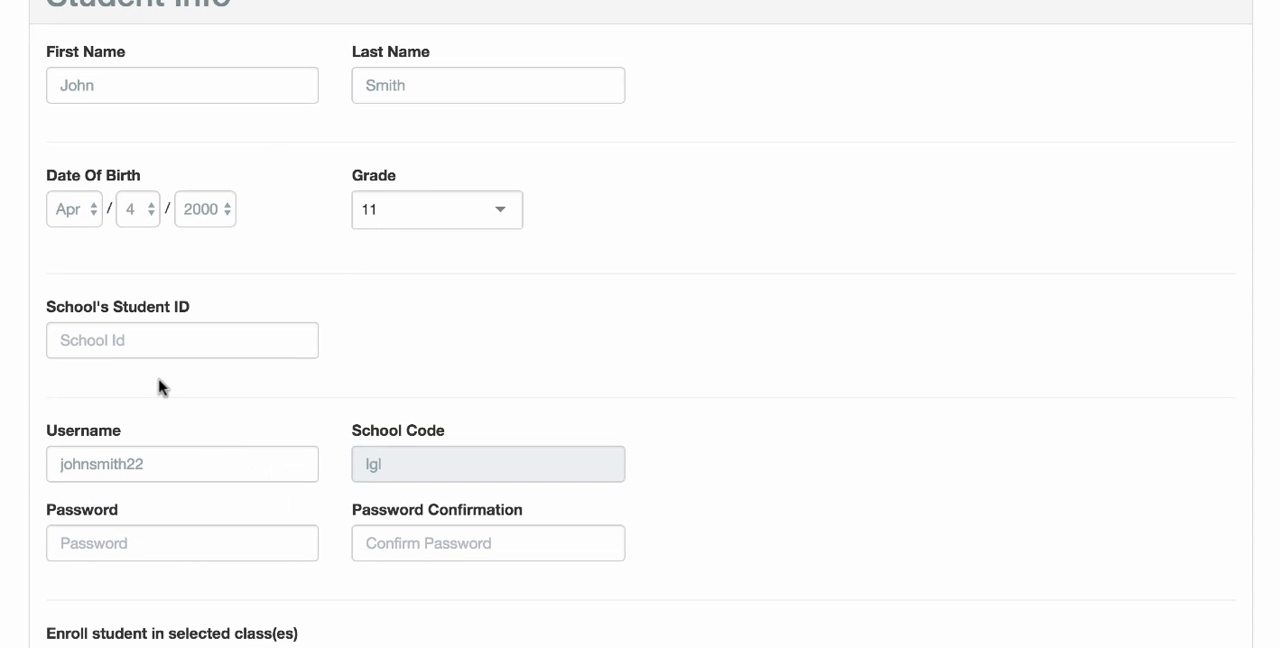
pyautogui.scroll(3, 254, 448)
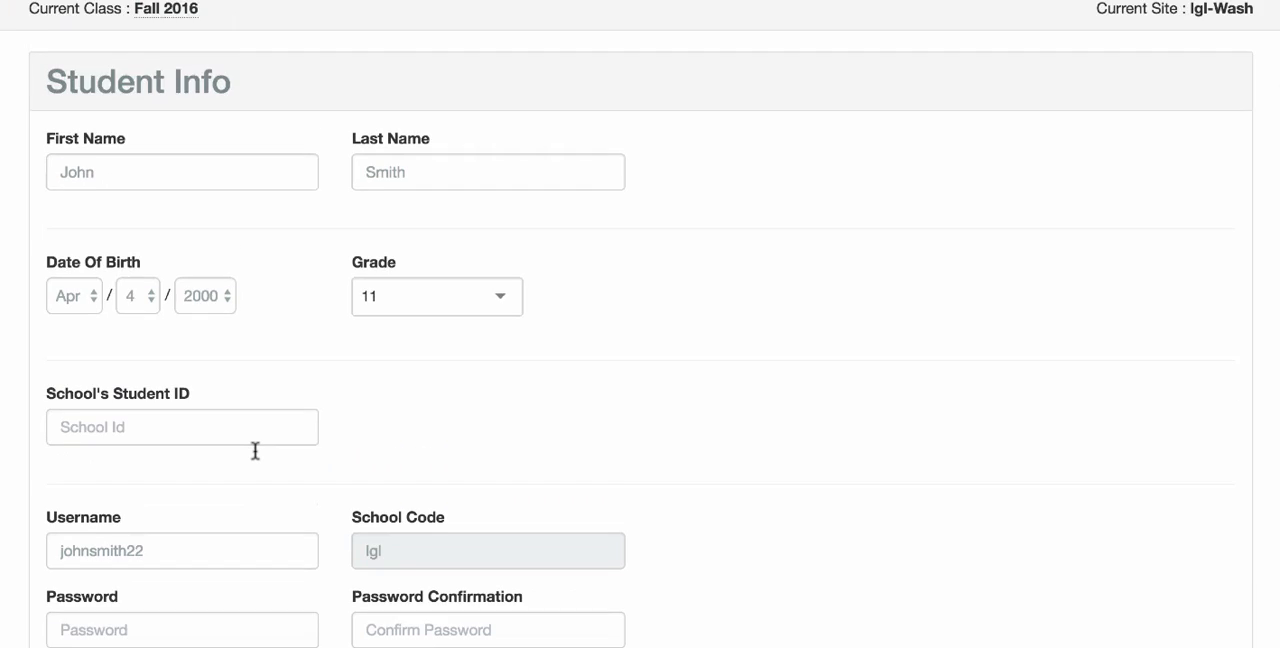
pyautogui.scroll(-5, 255, 450)
pyautogui.scroll(-1, 254, 450)
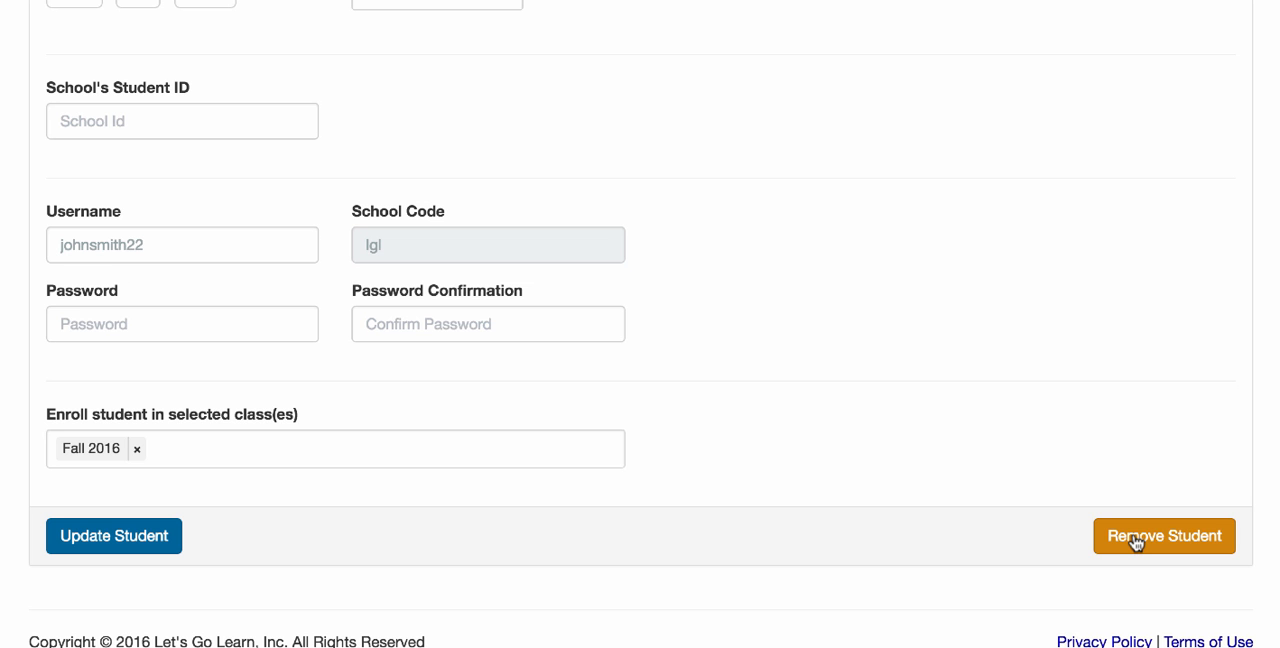
# Leave the student profile for class management, open the Fall 2016 class queue, and examine its options to activate, terminate and remove assessments
pyautogui.scroll(1, 853, 427)
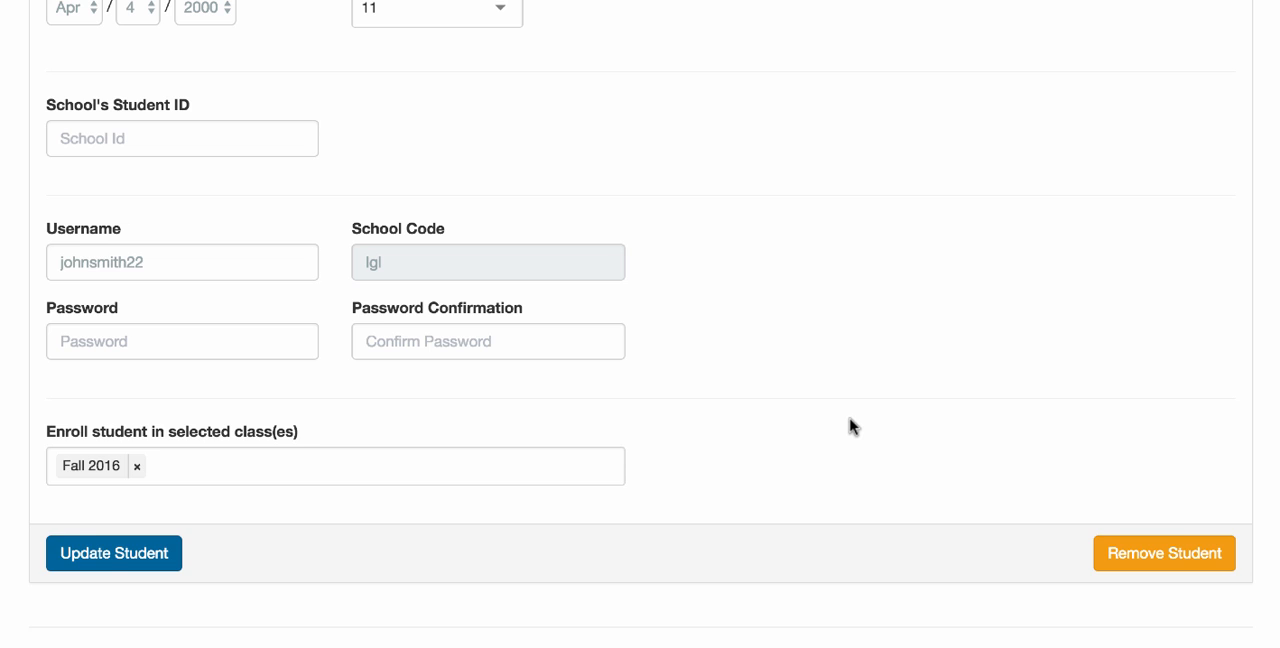
pyautogui.scroll(5, 853, 427)
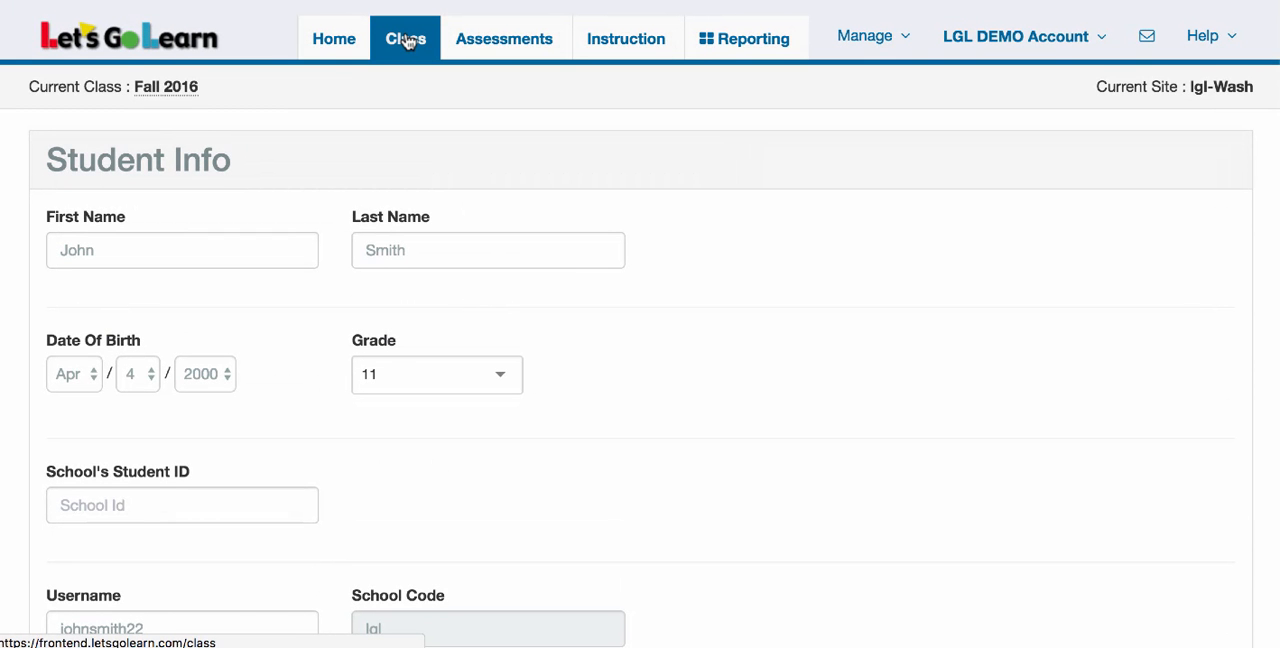
pyautogui.click(408, 42)
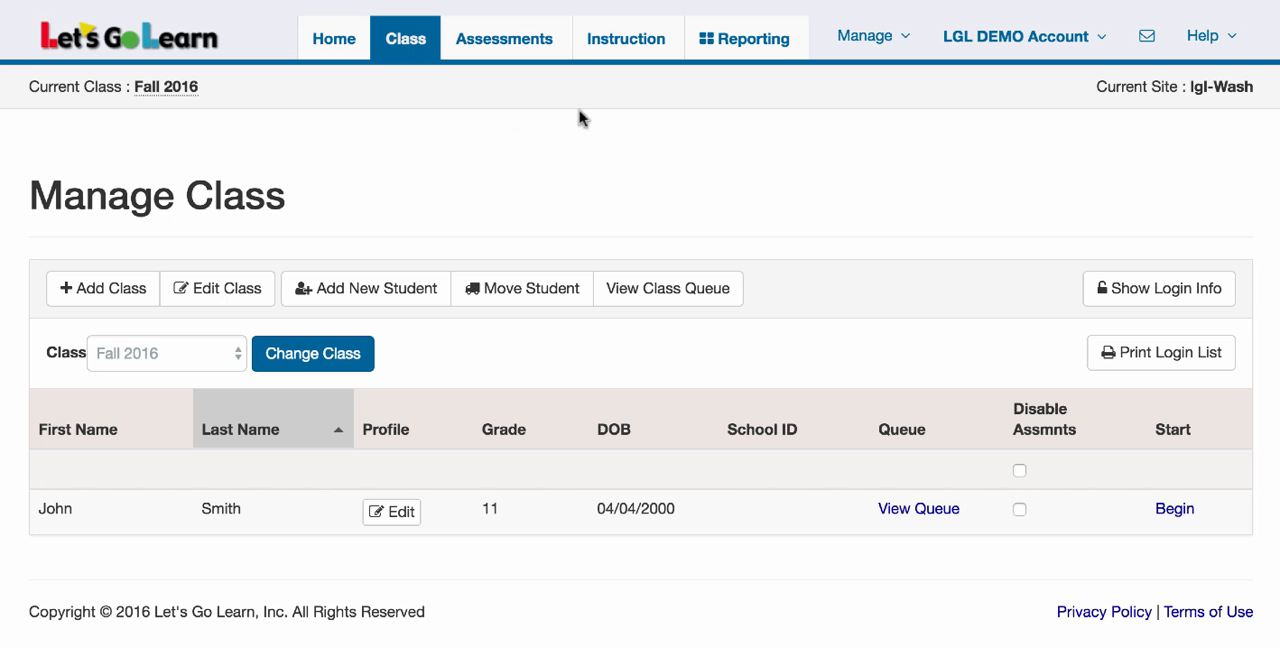
pyautogui.click(652, 291)
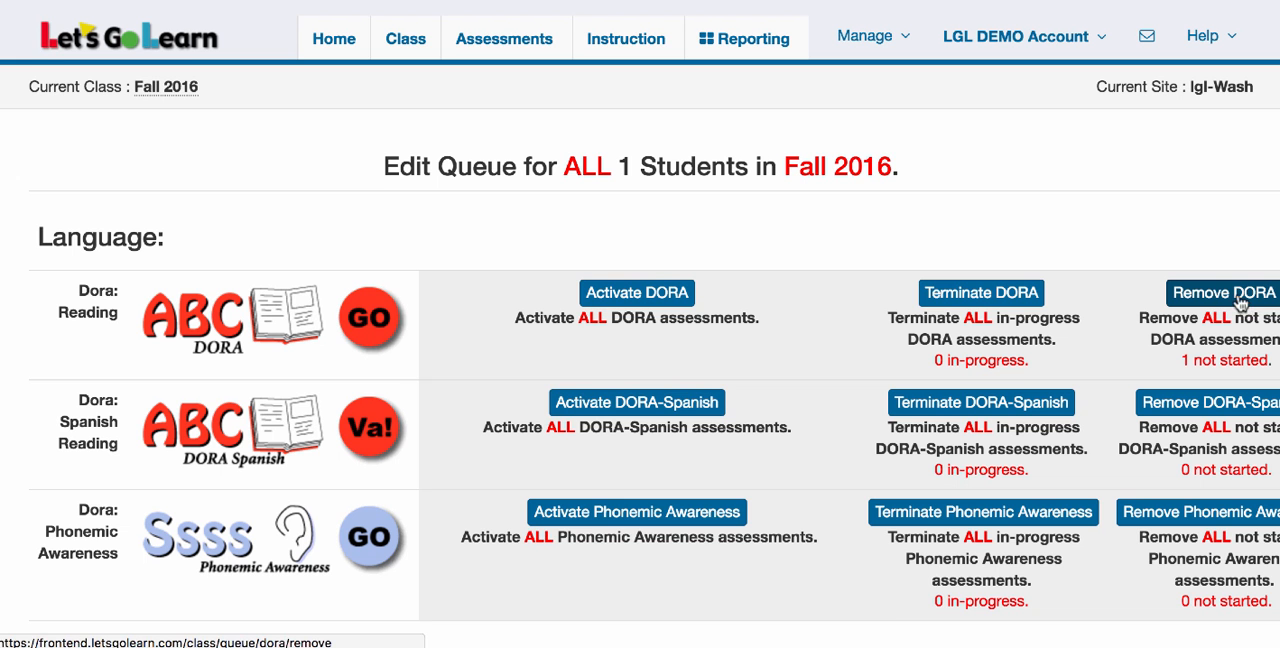
pyautogui.hscroll(3, 1240, 300)
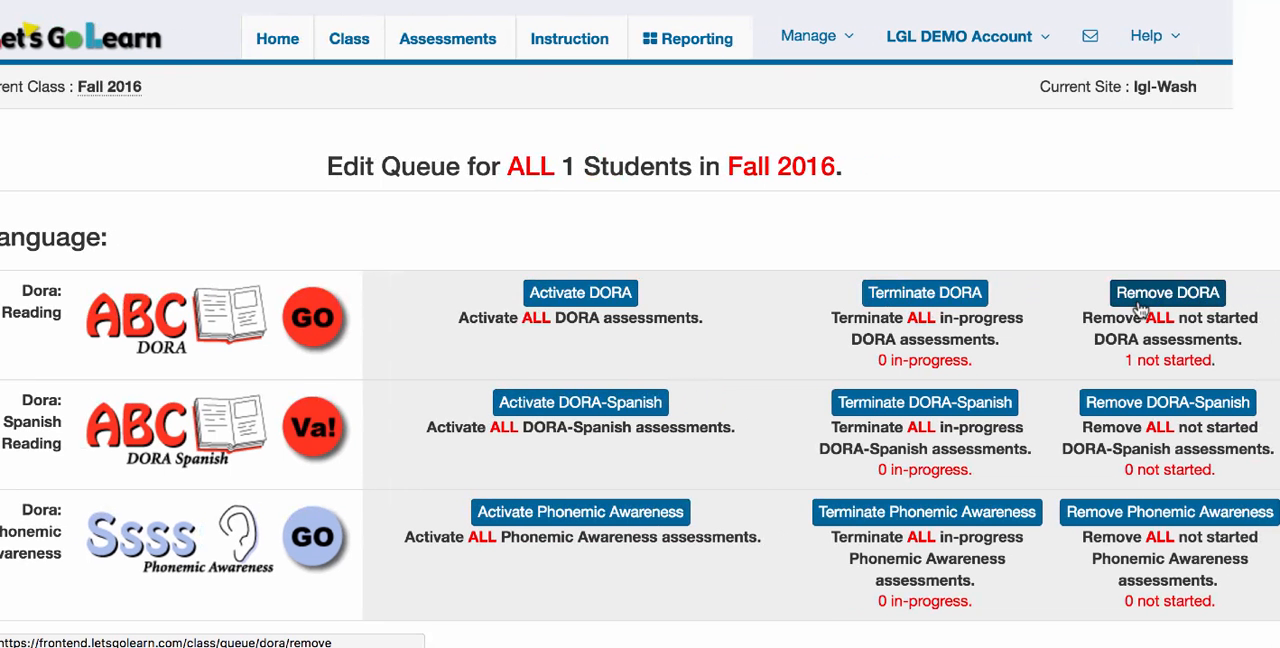
pyautogui.hscroll(-3, 700, 335)
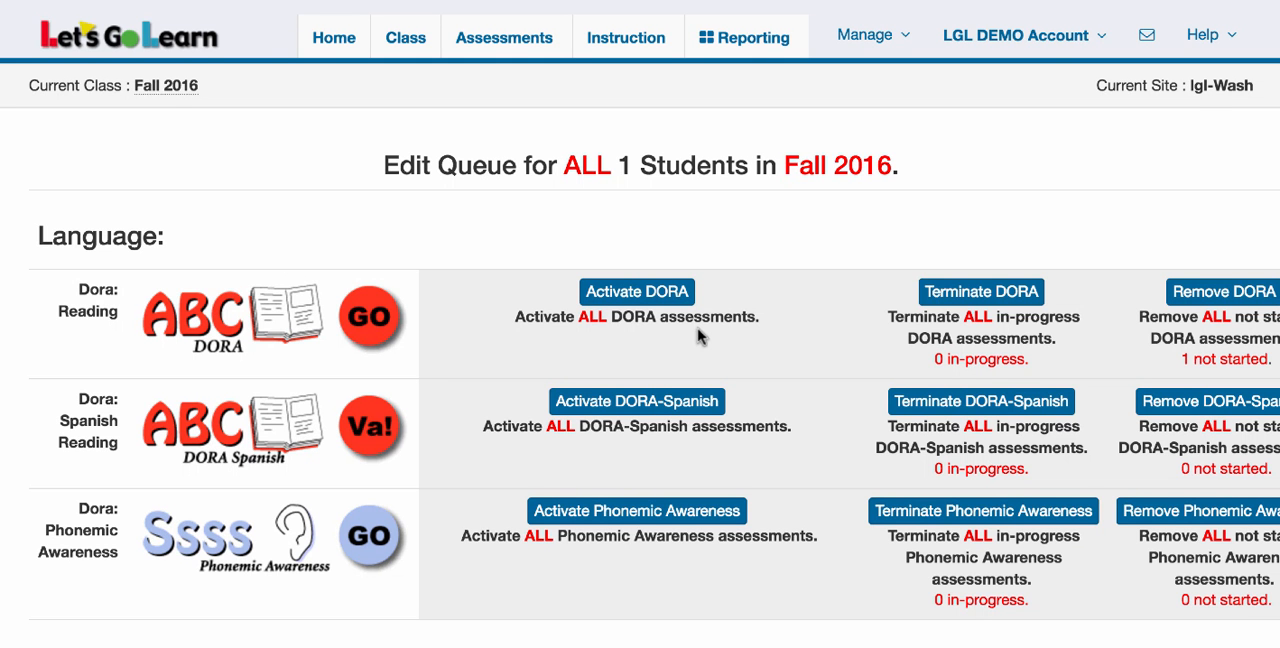
# Return to class management, open the Fall 2016 student's individual assessment queue, and review the options for adding or removing assessments
pyautogui.click(406, 40)
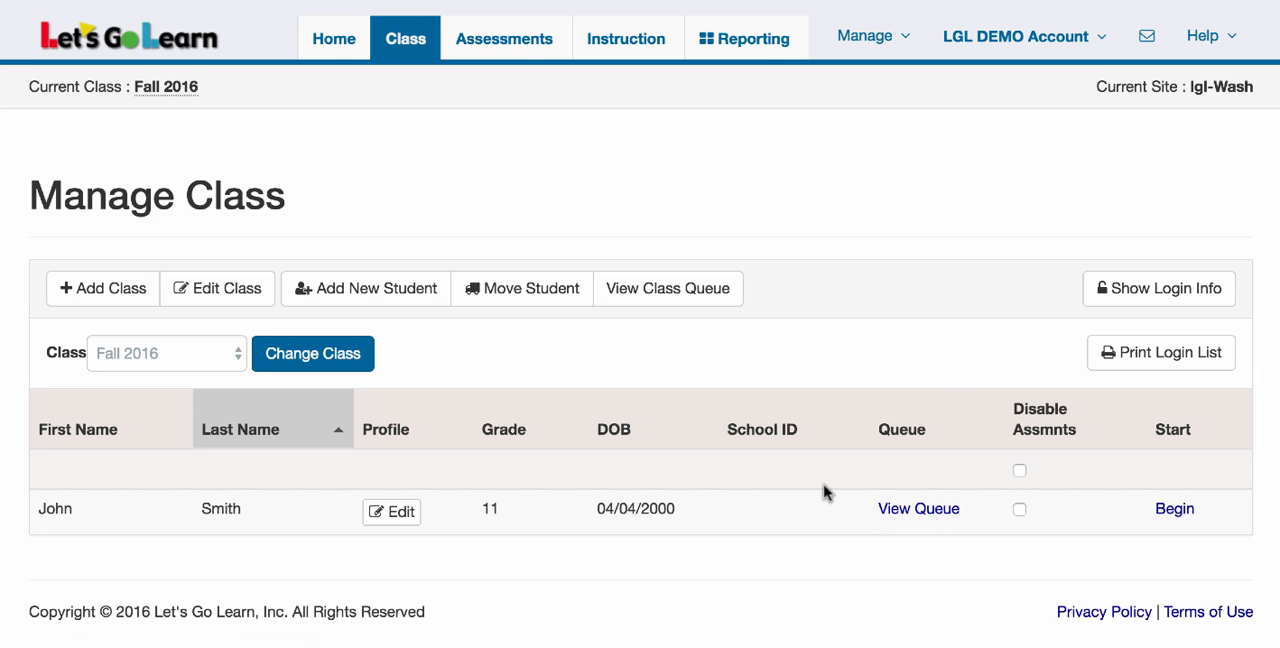
pyautogui.click(921, 510)
pyautogui.scroll(-2, 530, 542)
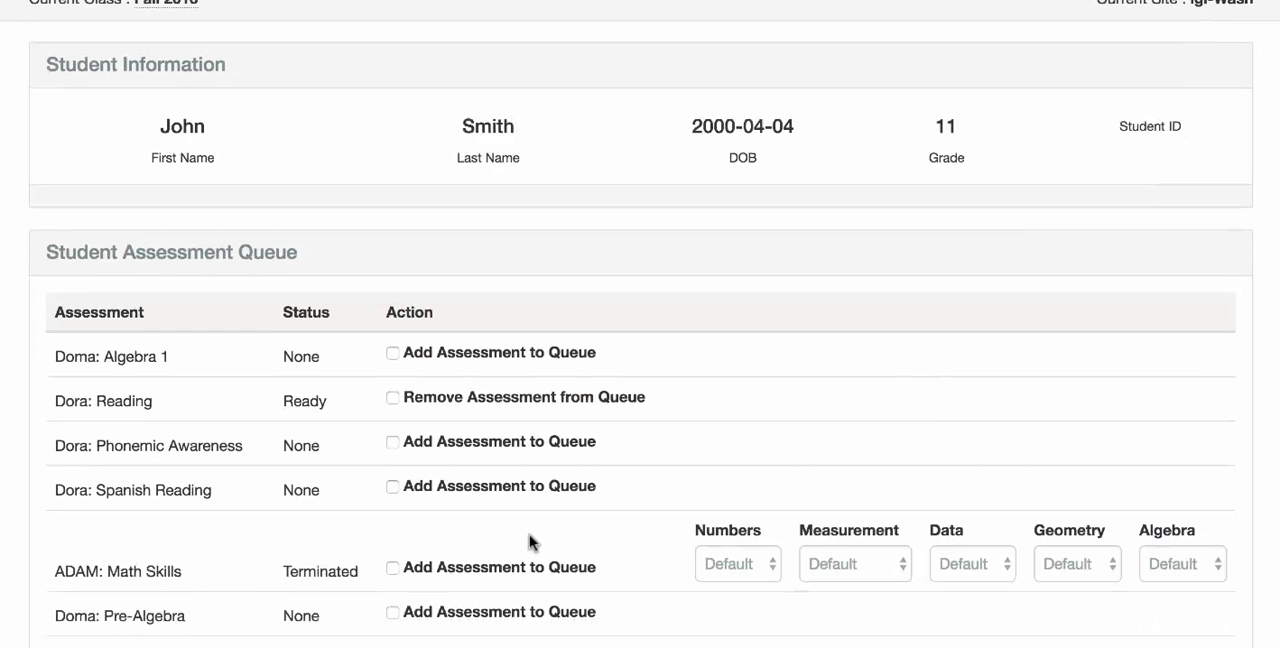
pyautogui.scroll(-2, 428, 517)
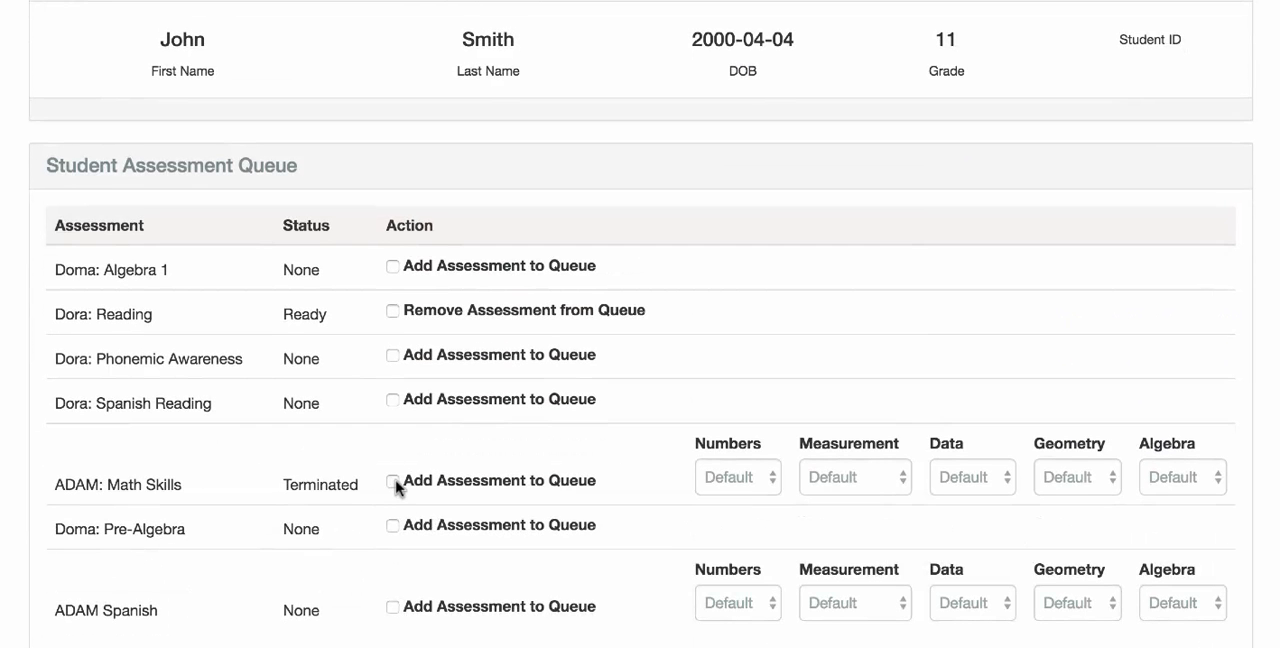